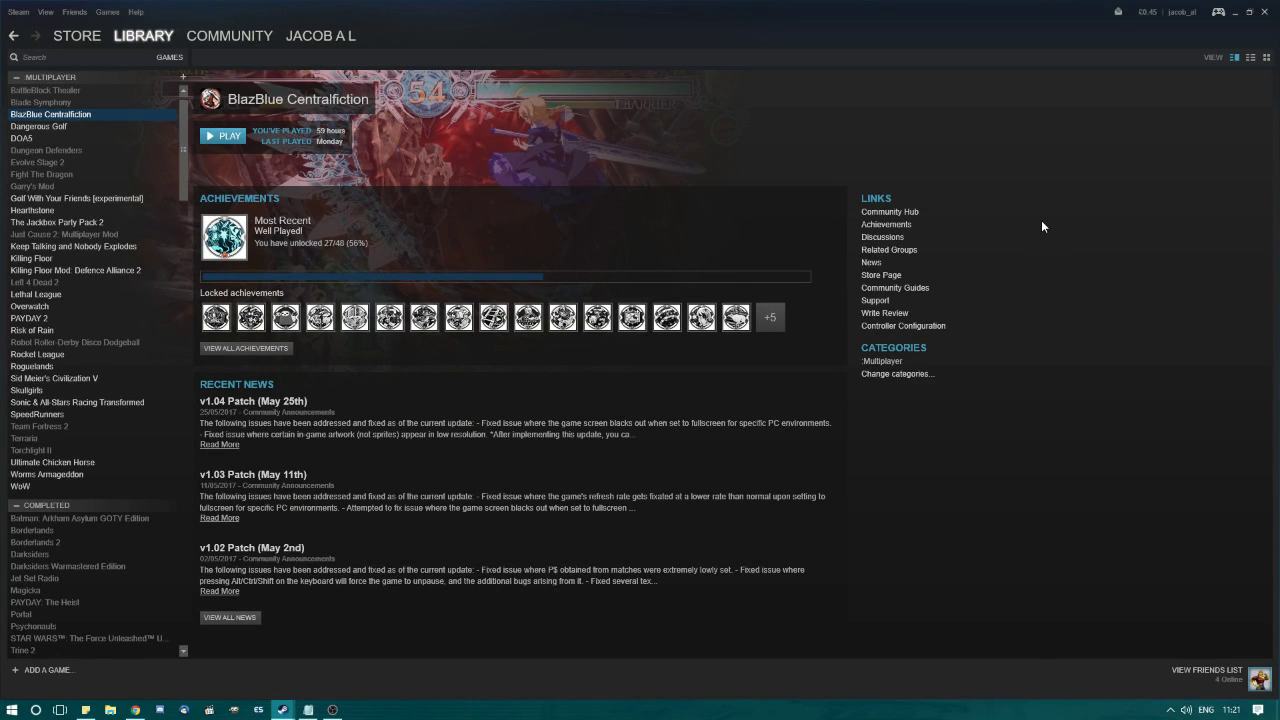
# Step: Restart Steam in Offline Mode and open the game library
pyautogui.click(17, 13)
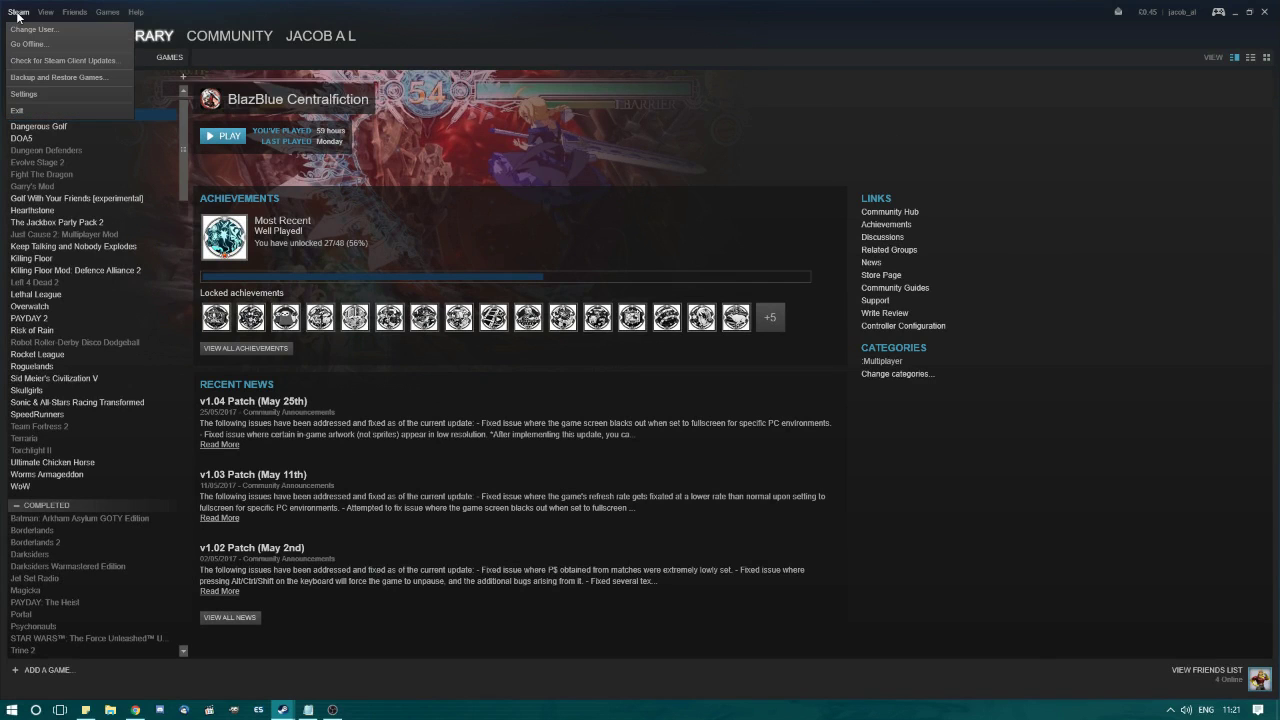
pyautogui.click(29, 44)
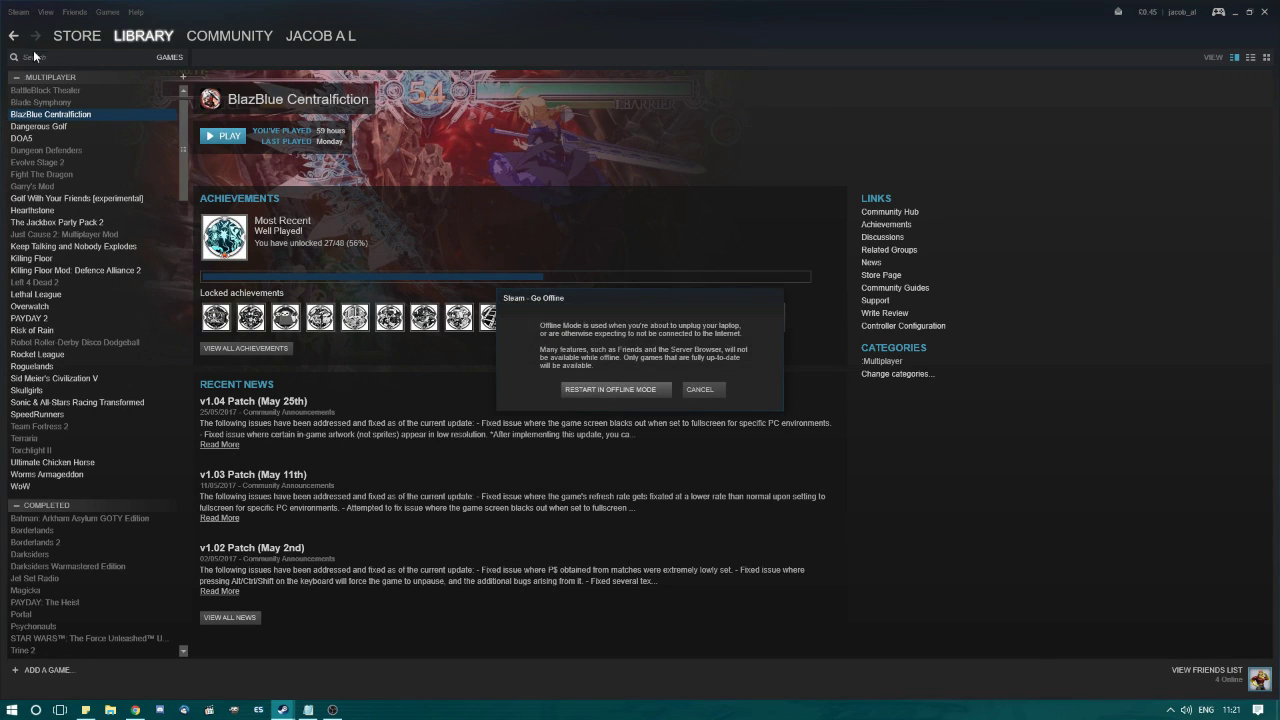
pyautogui.click(627, 386)
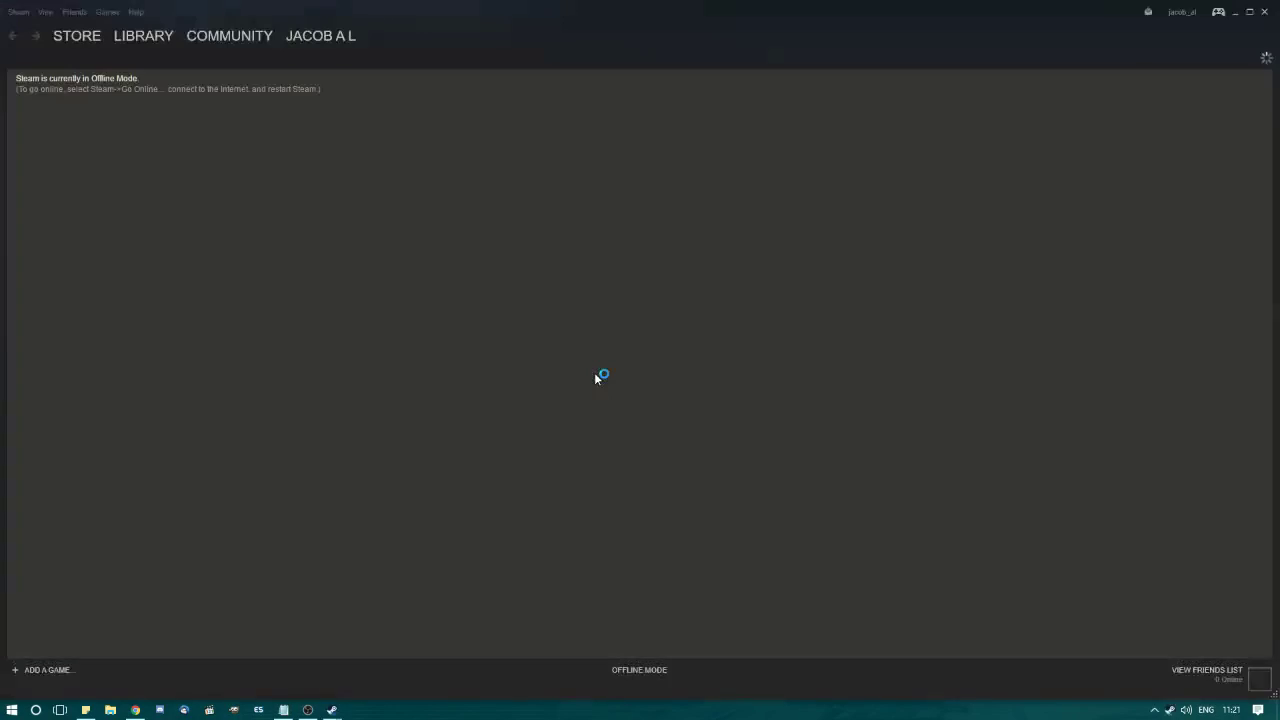
pyautogui.click(150, 49)
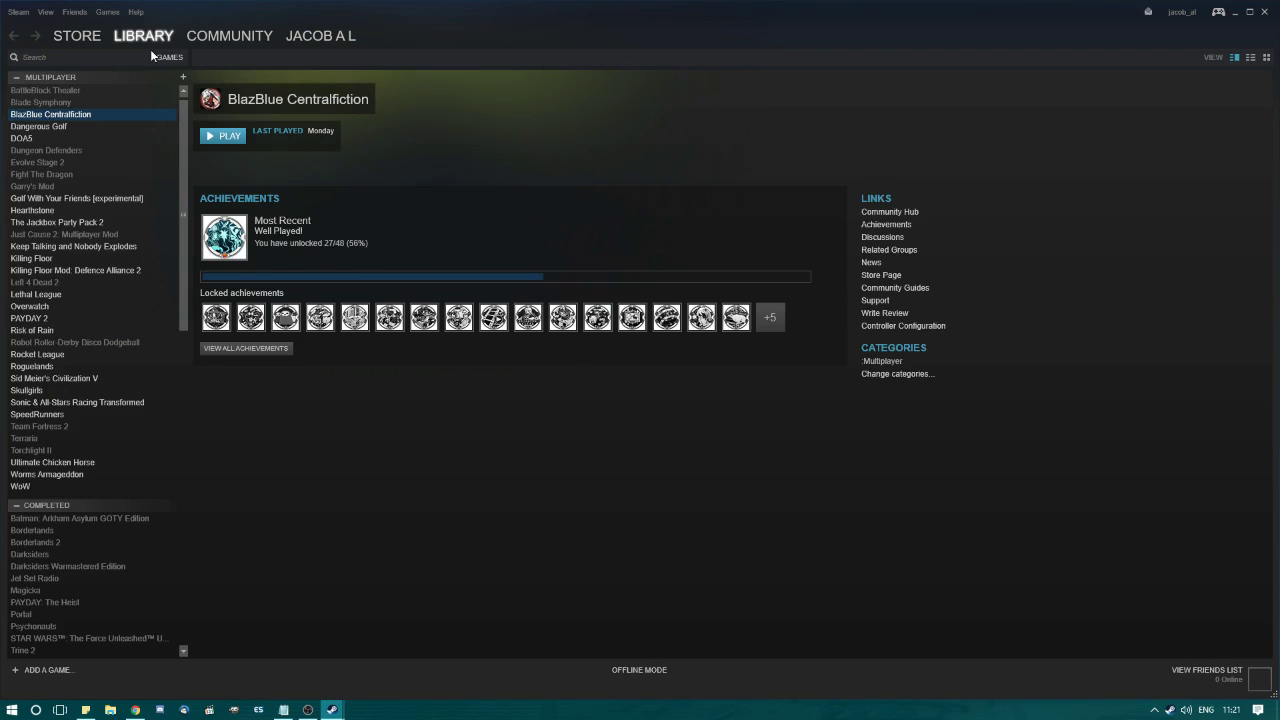
# Step: Launch BlazBlue Centralfiction from the offline library and go through its main menu modes
pyautogui.click(234, 140)
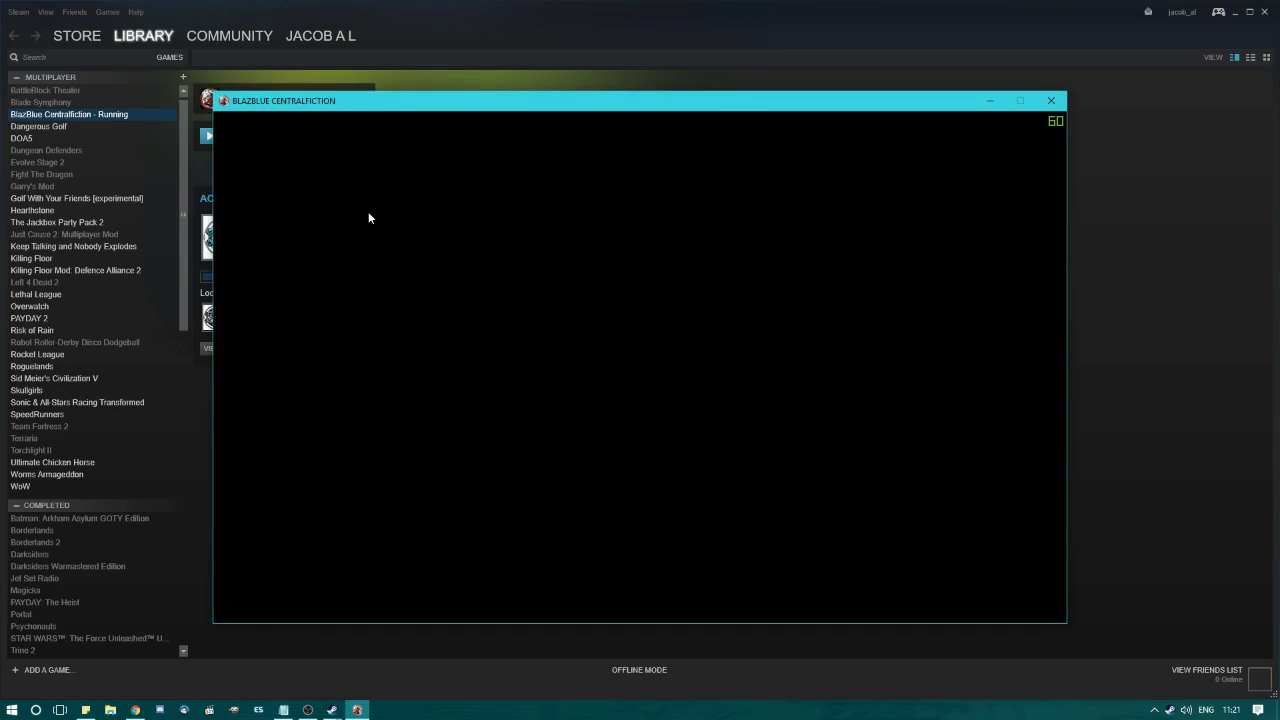
pyautogui.press('Up')
pyautogui.press('Up')
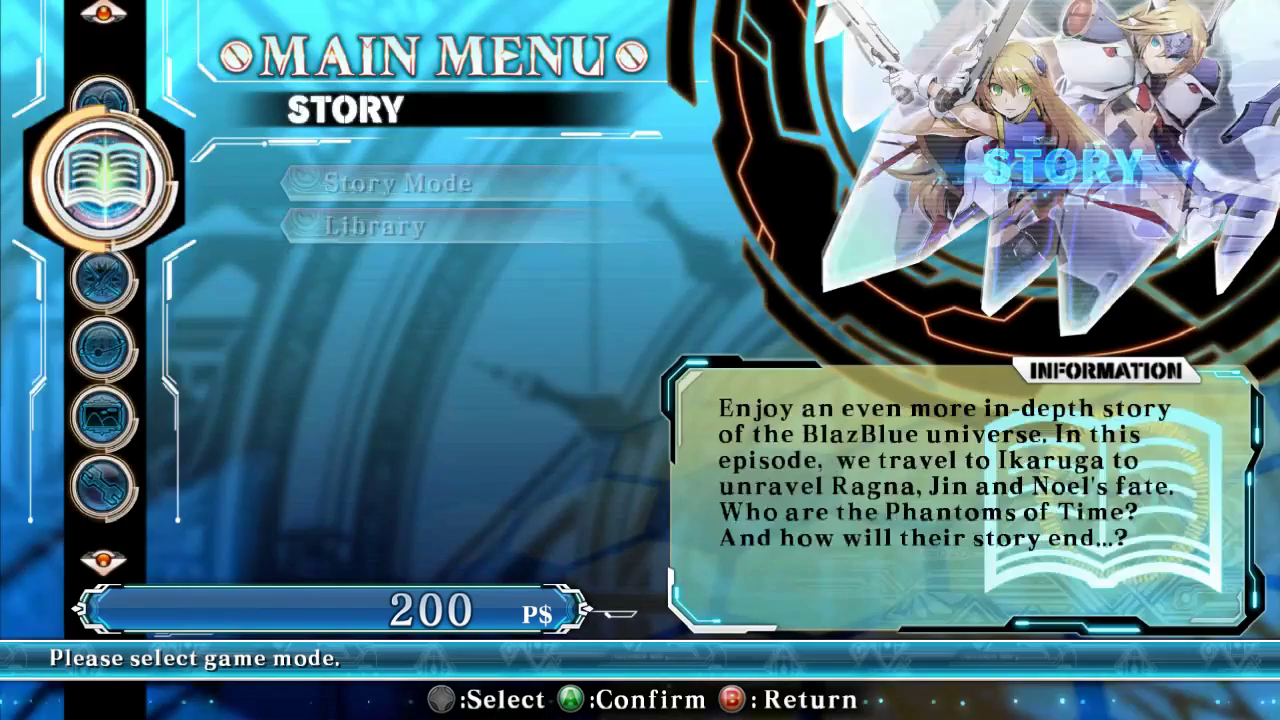
pyautogui.press('Down')
pyautogui.press('Return')
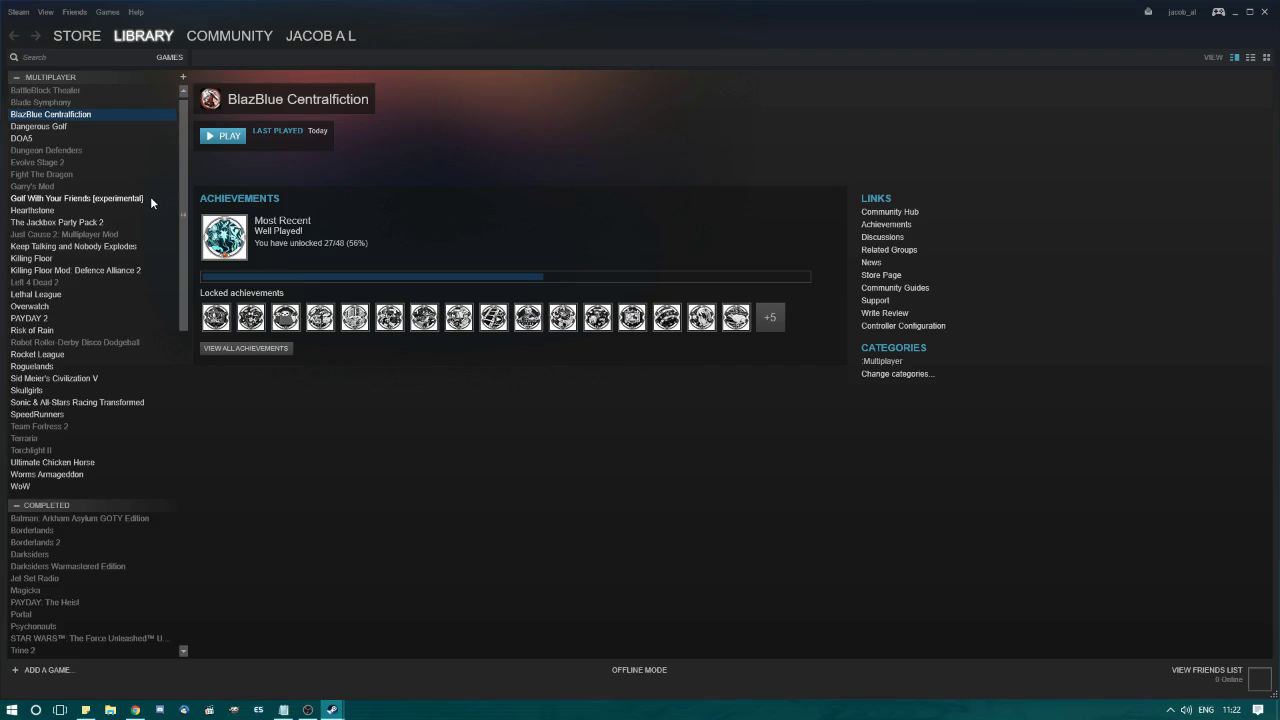
# Step: Launch Golf With Your Friends in its default play mode and choose Join in its main menu
pyautogui.click(150, 197)
pyautogui.click(237, 136)
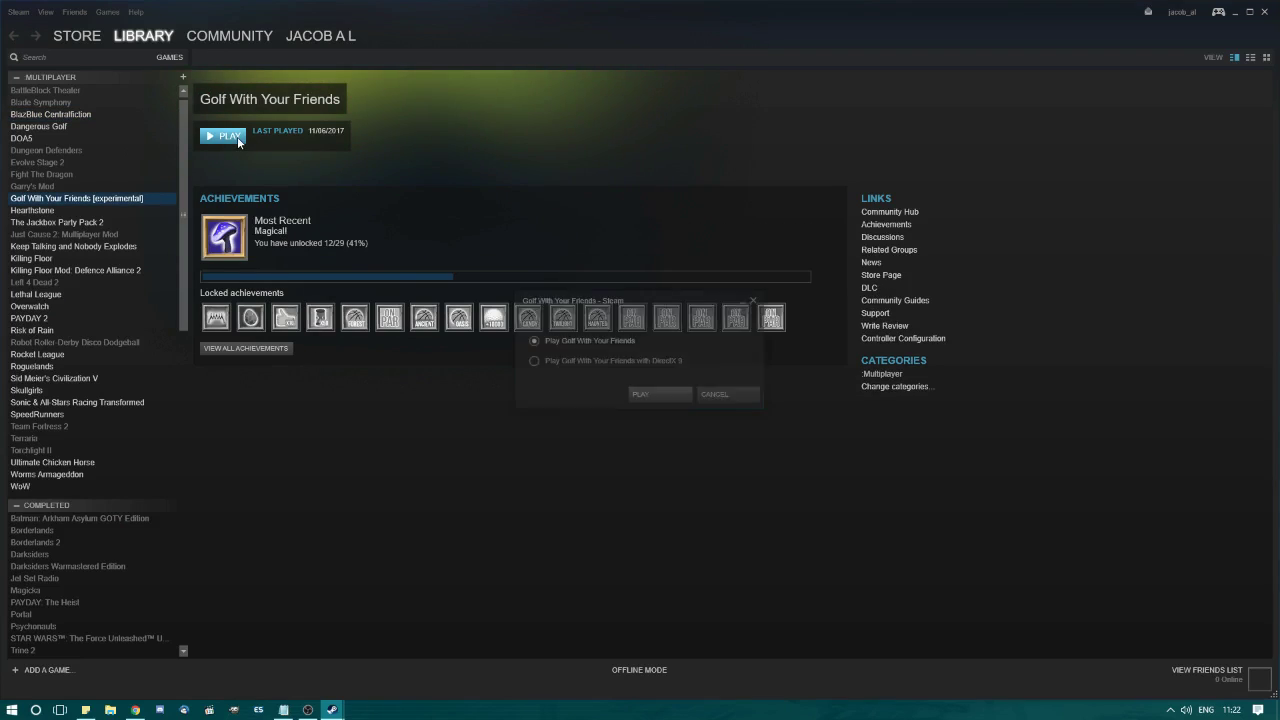
pyautogui.click(664, 390)
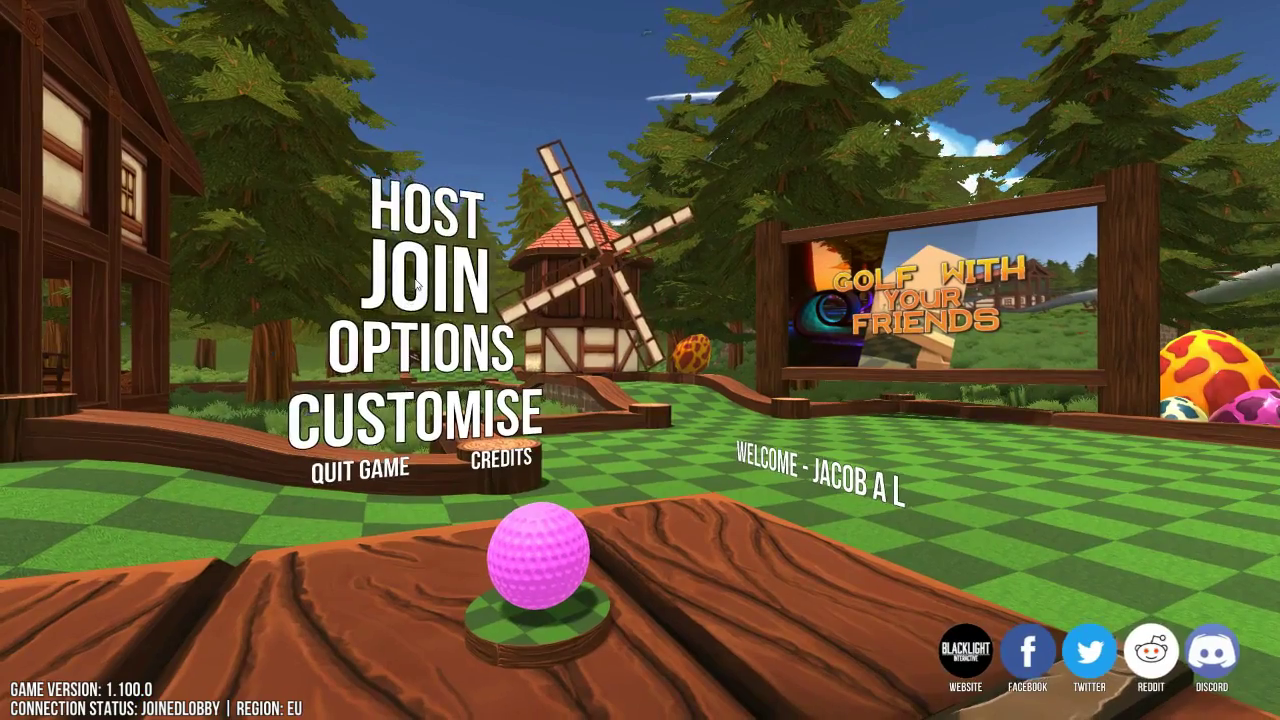
pyautogui.click(432, 271)
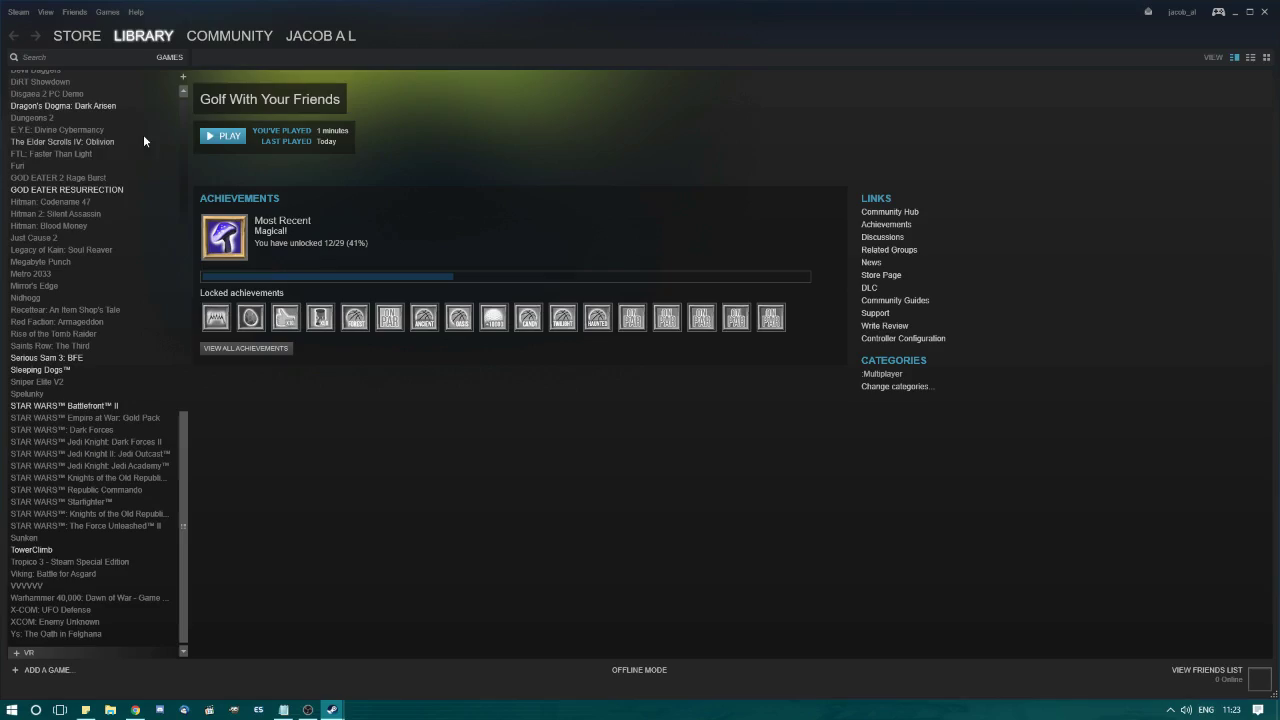
# Step: Launch the standard version of the shared game Serious Sam 3: BFE from the library
pyautogui.moveTo(141, 34)
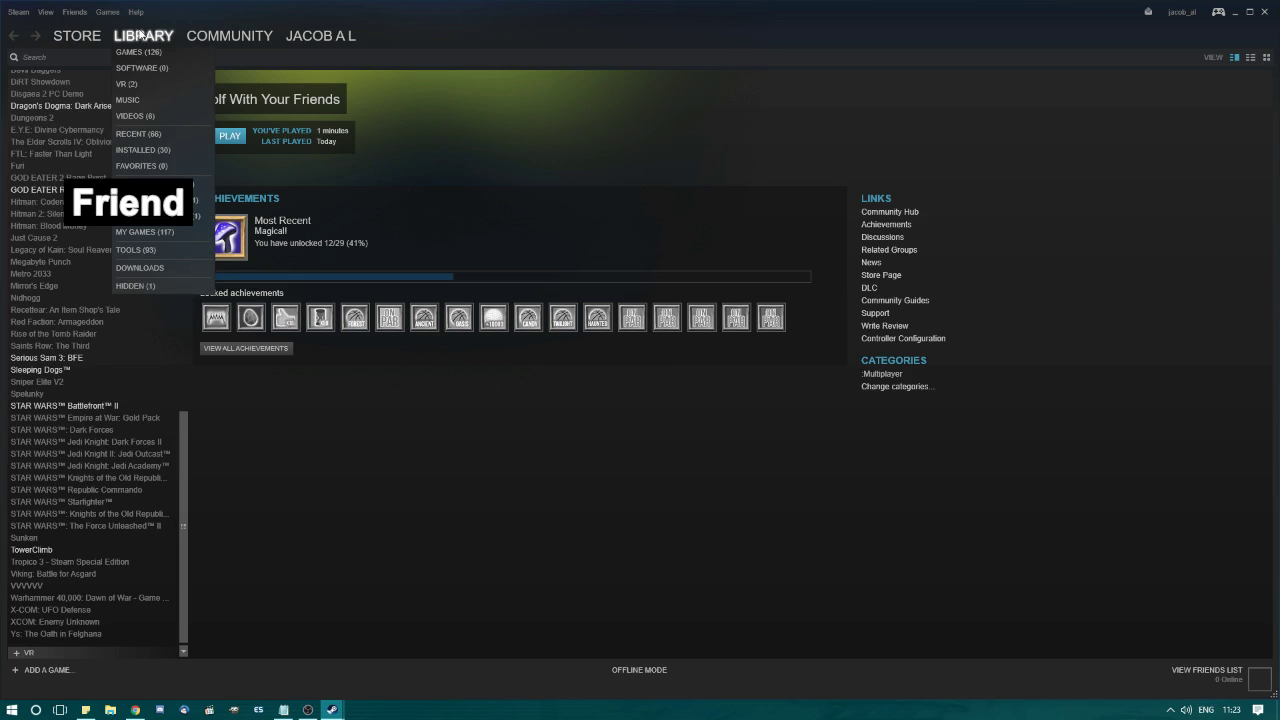
pyautogui.click(158, 166)
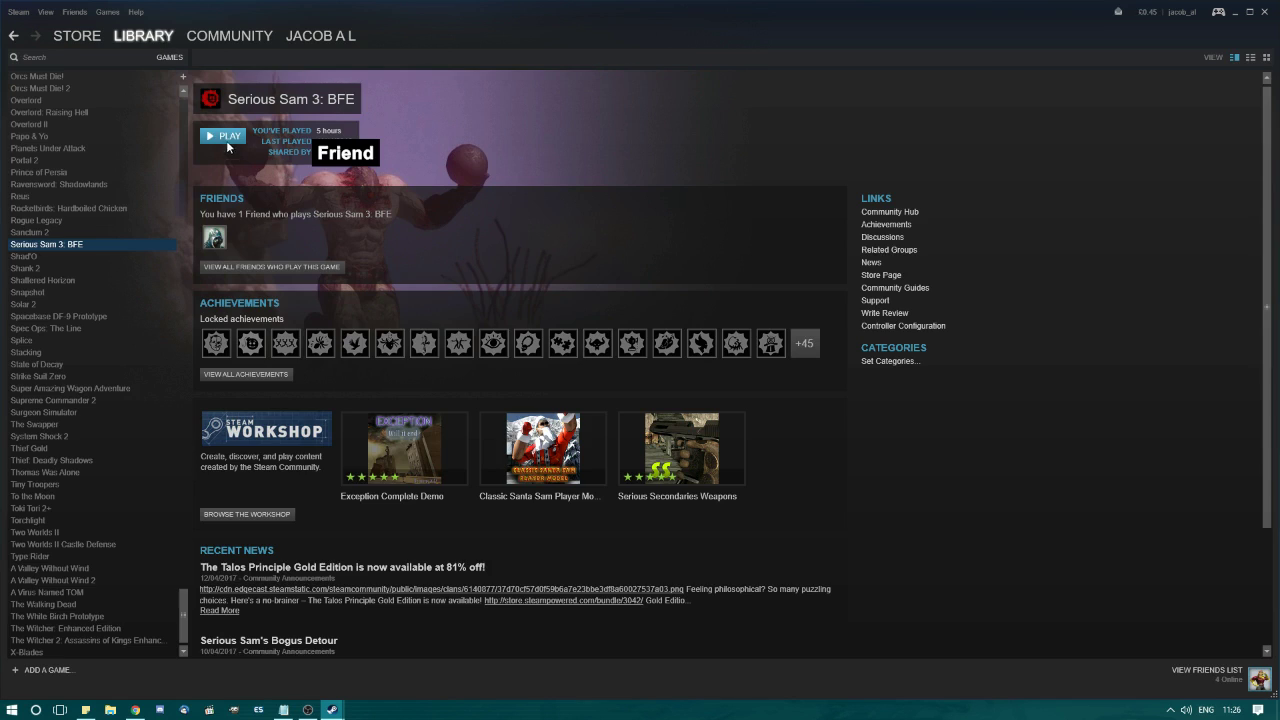
pyautogui.click(224, 136)
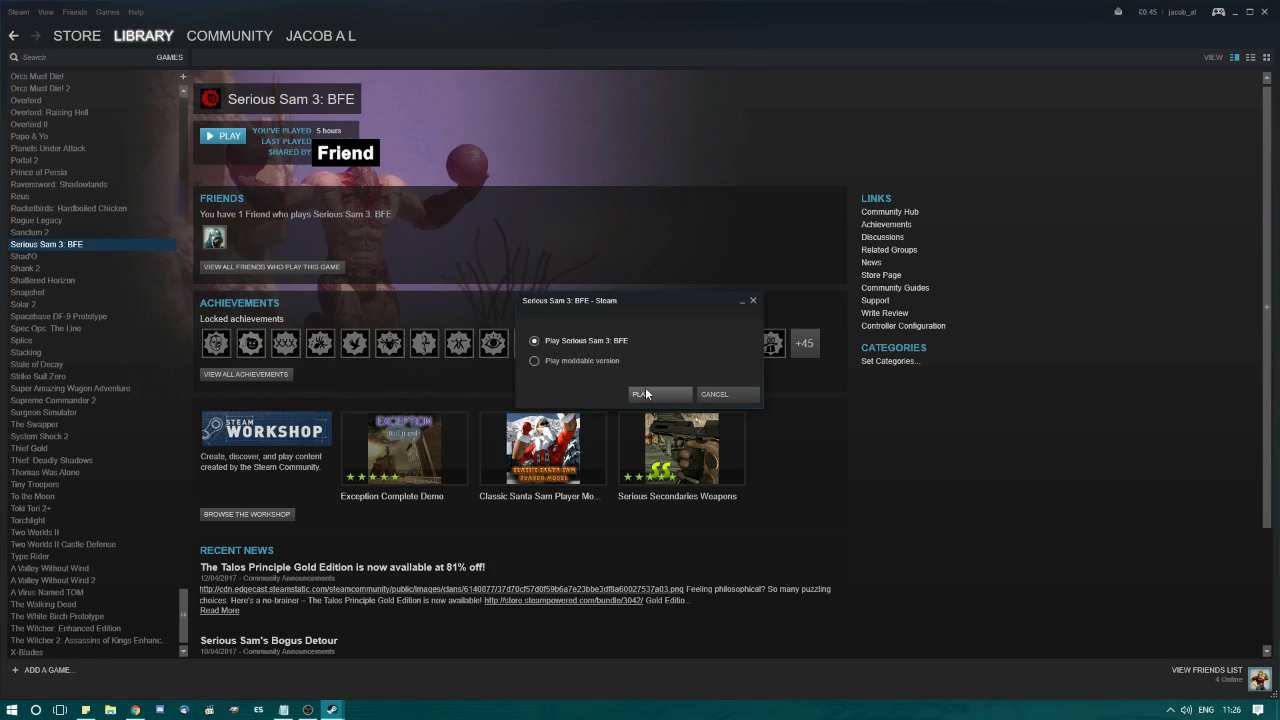
pyautogui.click(683, 395)
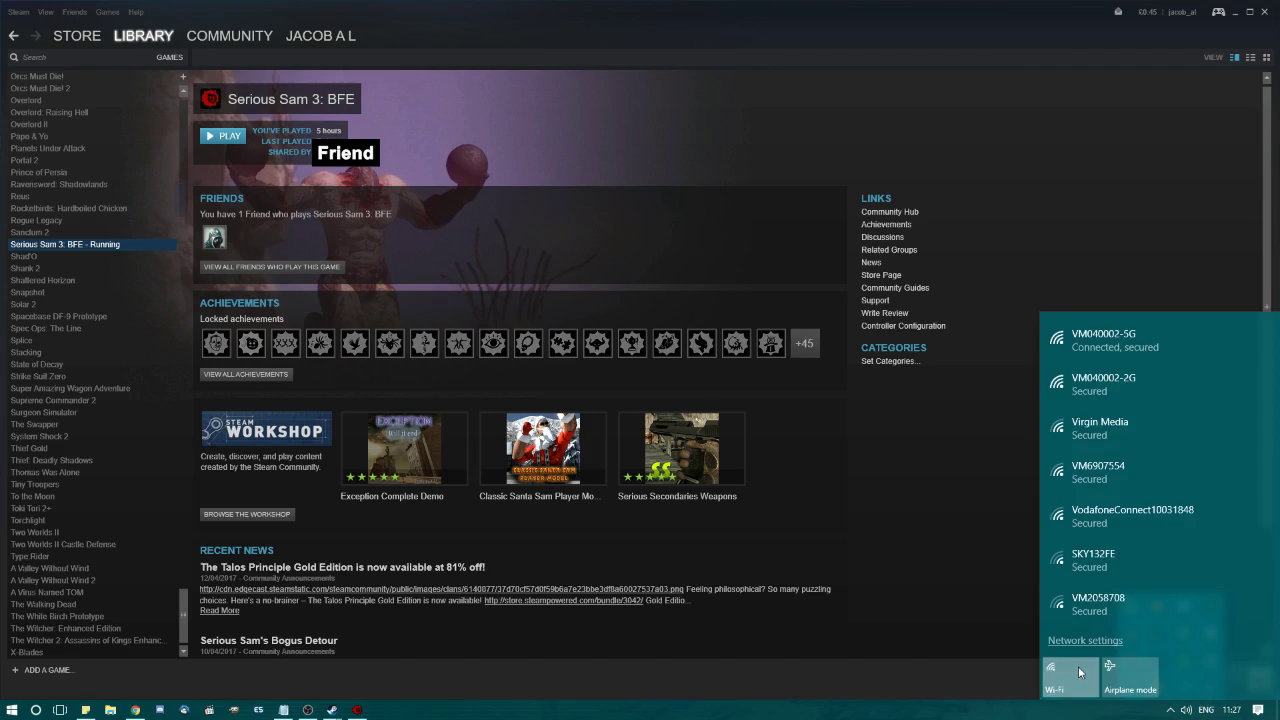
# Step: Turn off the computer's Wi-Fi while Serious Sam 3: BFE is running
pyautogui.click(1078, 666)
pyautogui.click(988, 652)
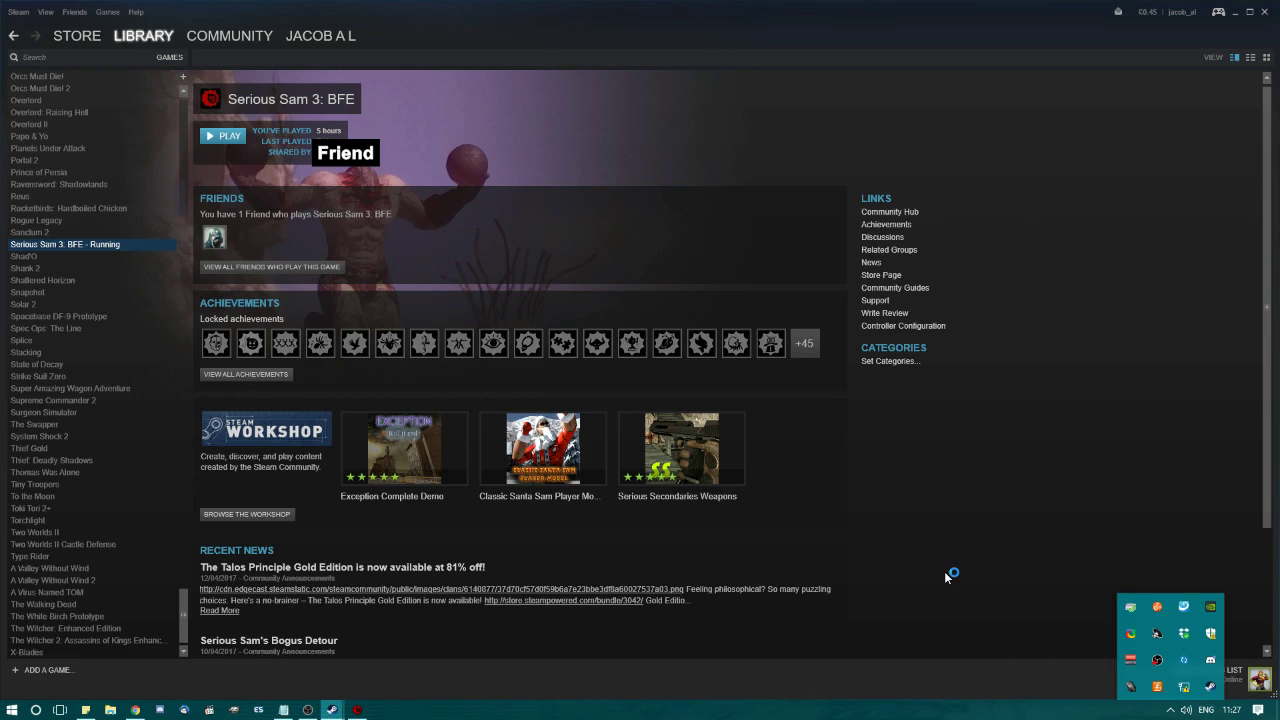
pyautogui.click(946, 577)
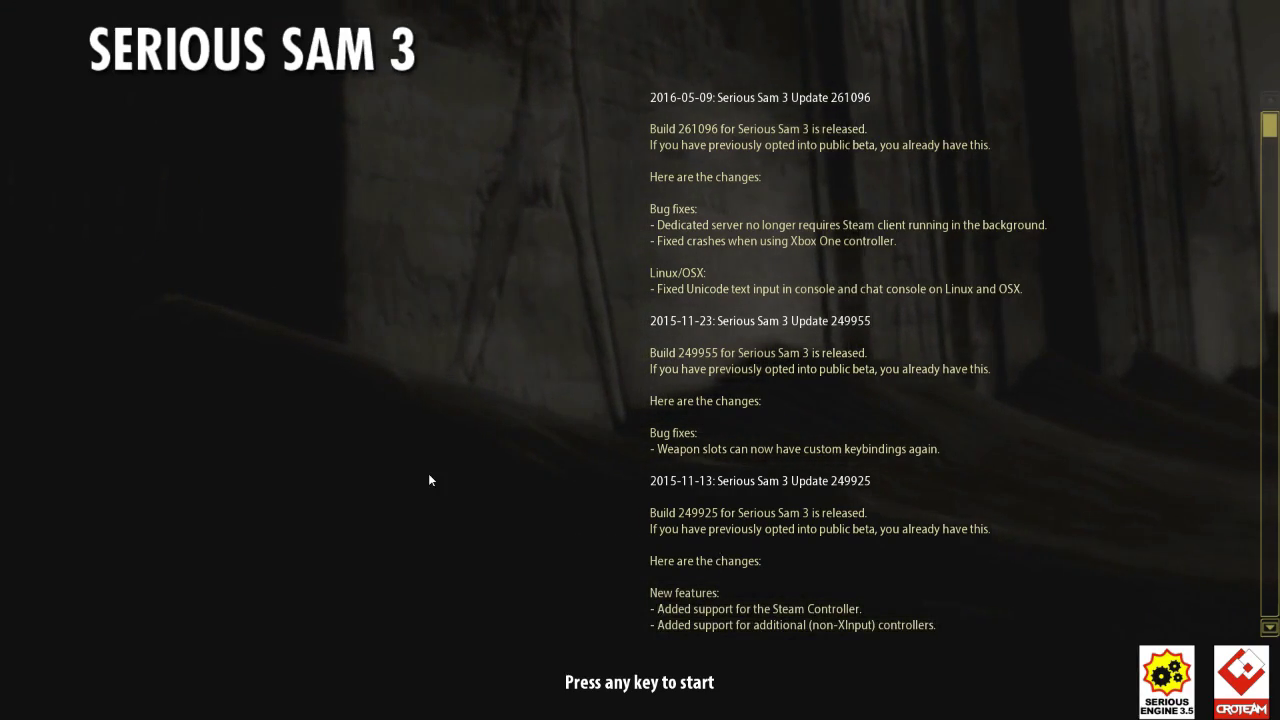
# Step: Try to open Network Play in Serious Sam 3, and quit the game
pyautogui.click(428, 480)
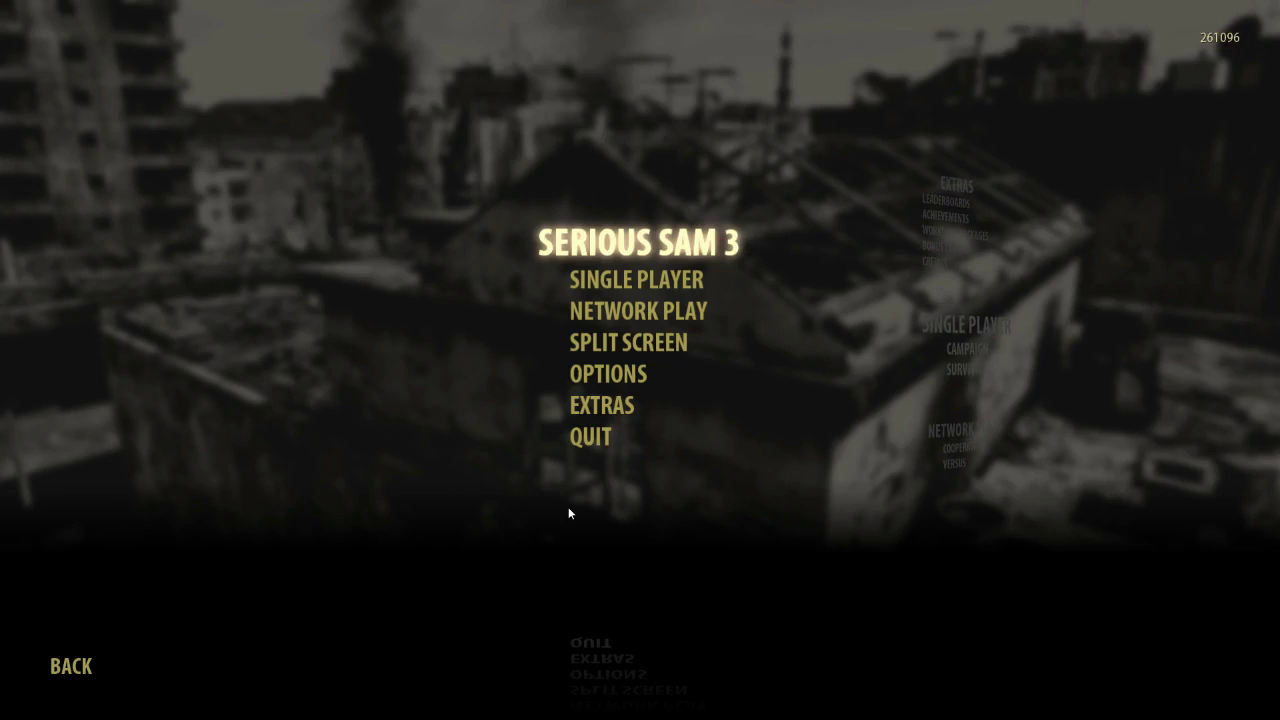
pyautogui.click(613, 313)
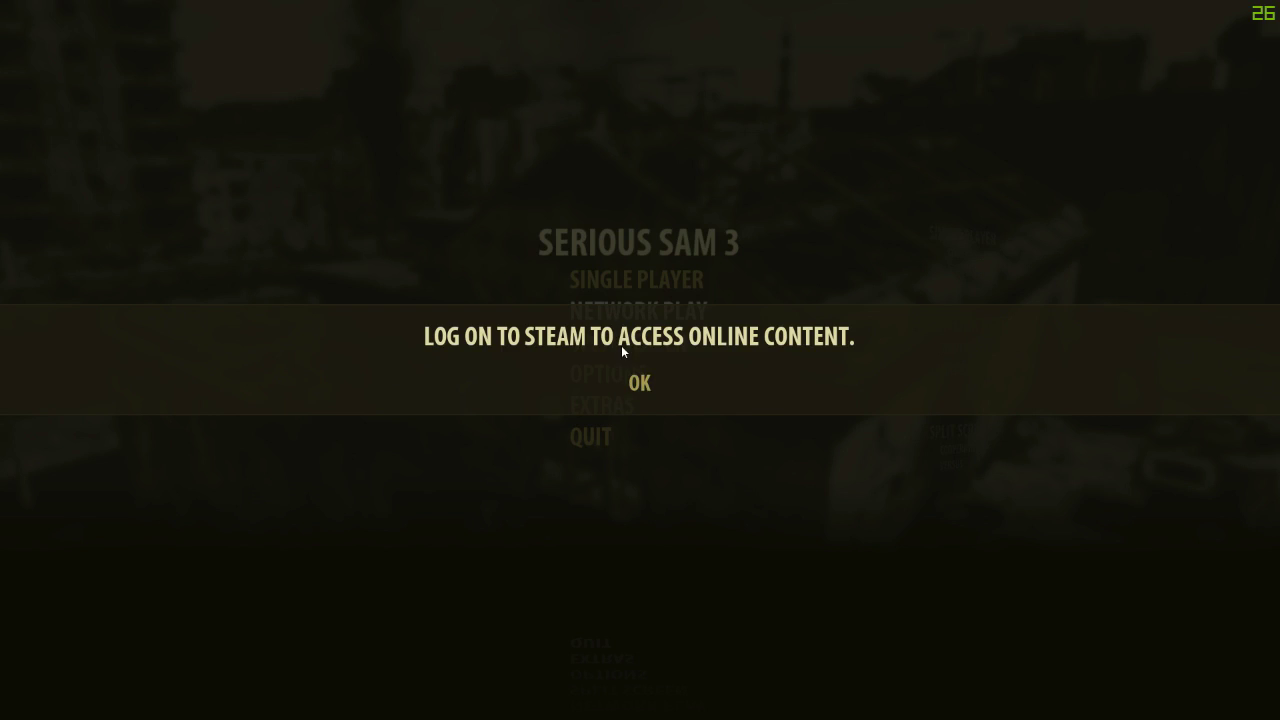
pyautogui.click(639, 383)
pyautogui.click(614, 437)
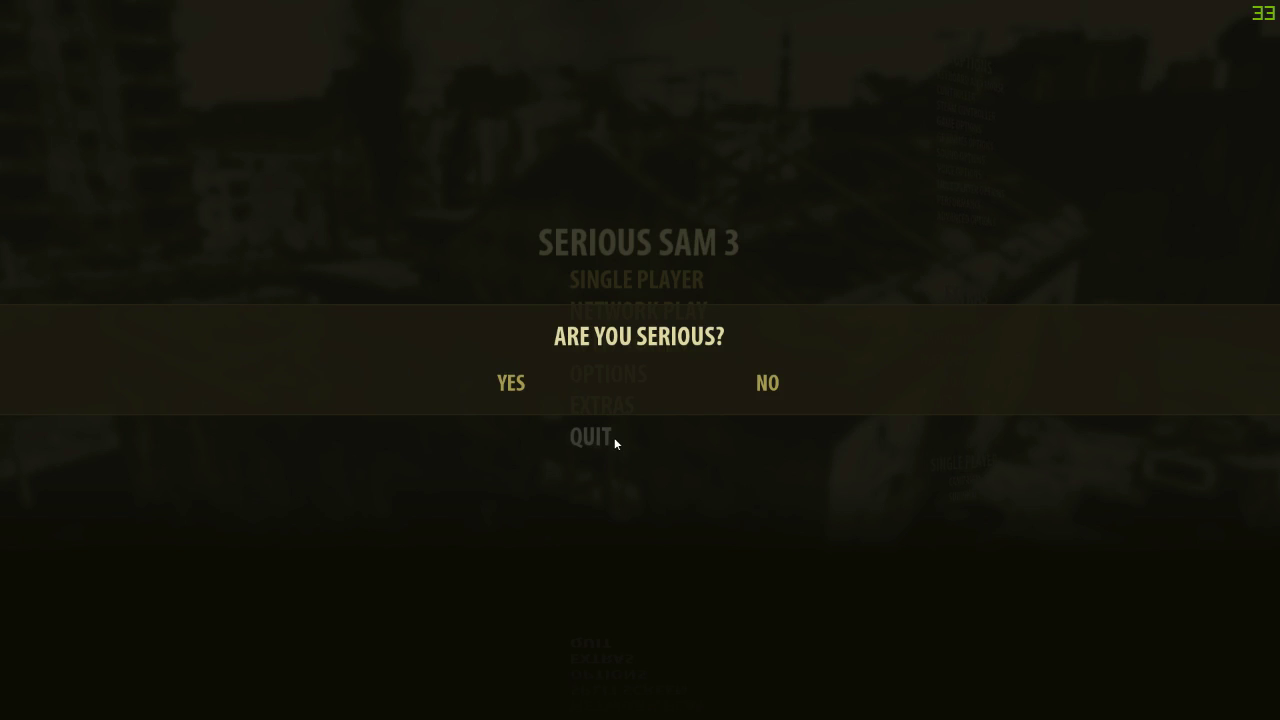
pyautogui.click(505, 383)
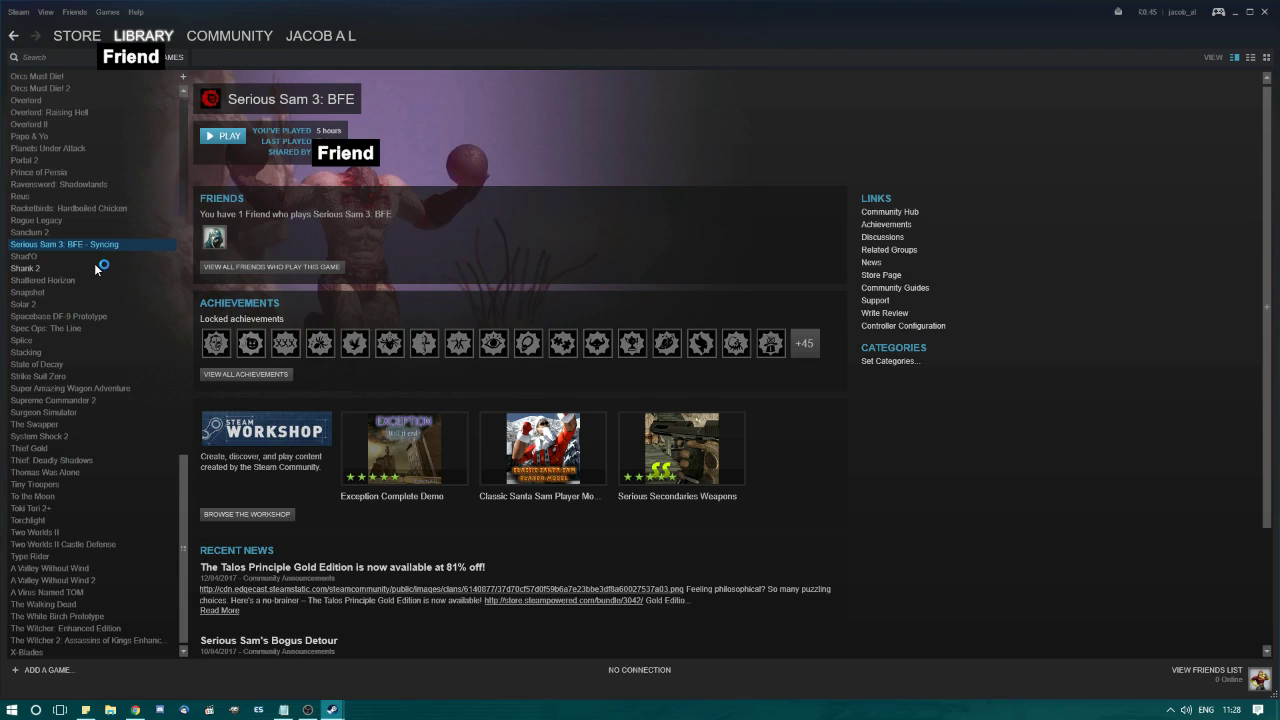
# Step: Relaunch the standard version of Serious Sam 3: BFE without a connection and choose to quit from its main menu
pyautogui.click(224, 137)
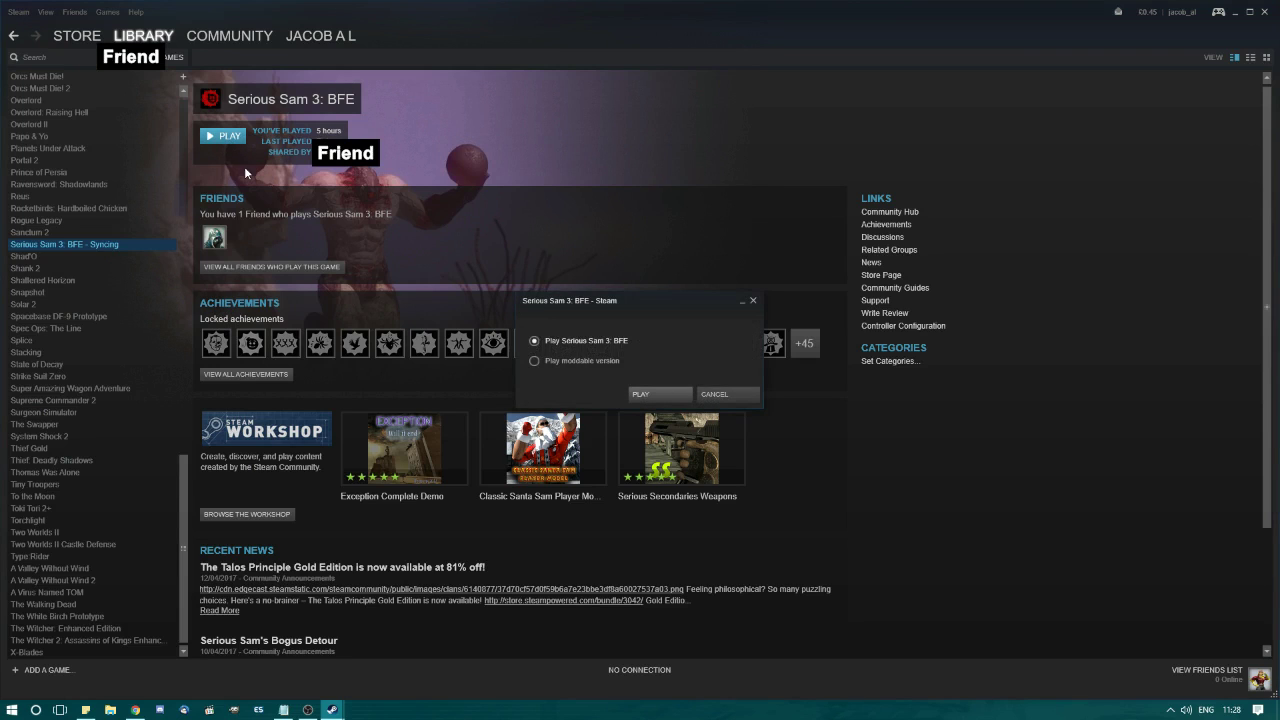
pyautogui.click(661, 395)
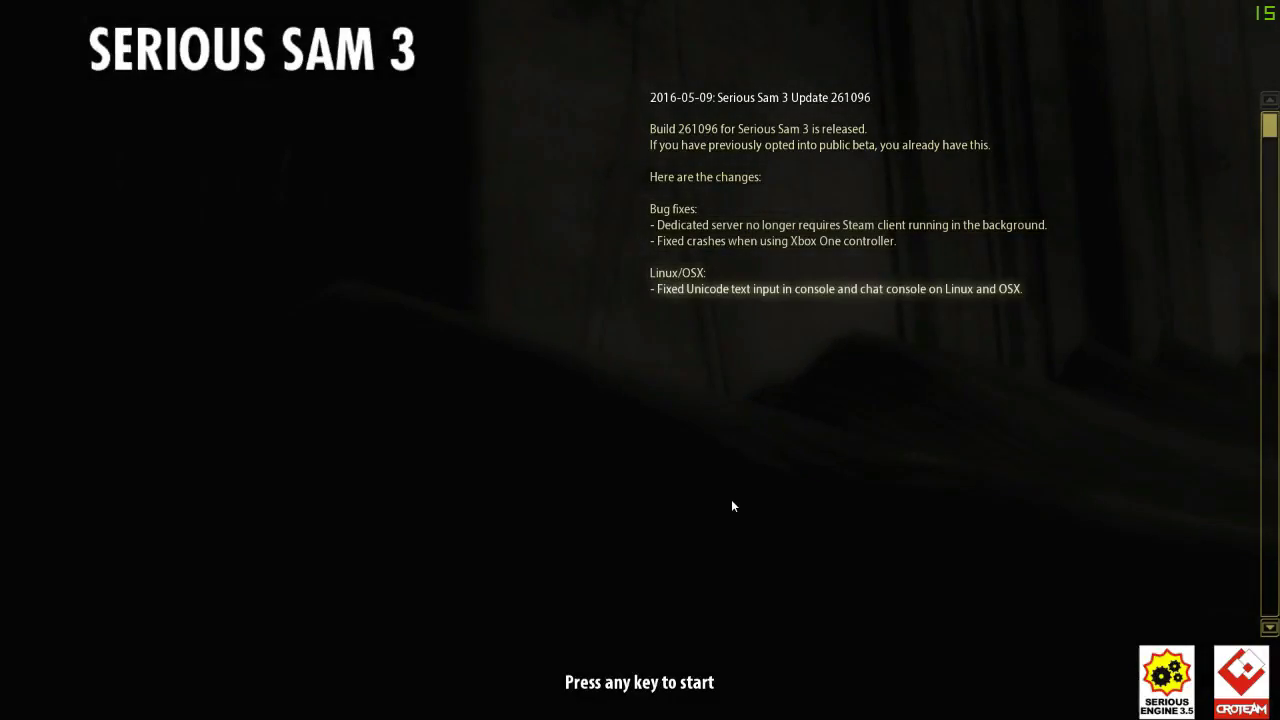
pyautogui.click(599, 645)
pyautogui.click(585, 438)
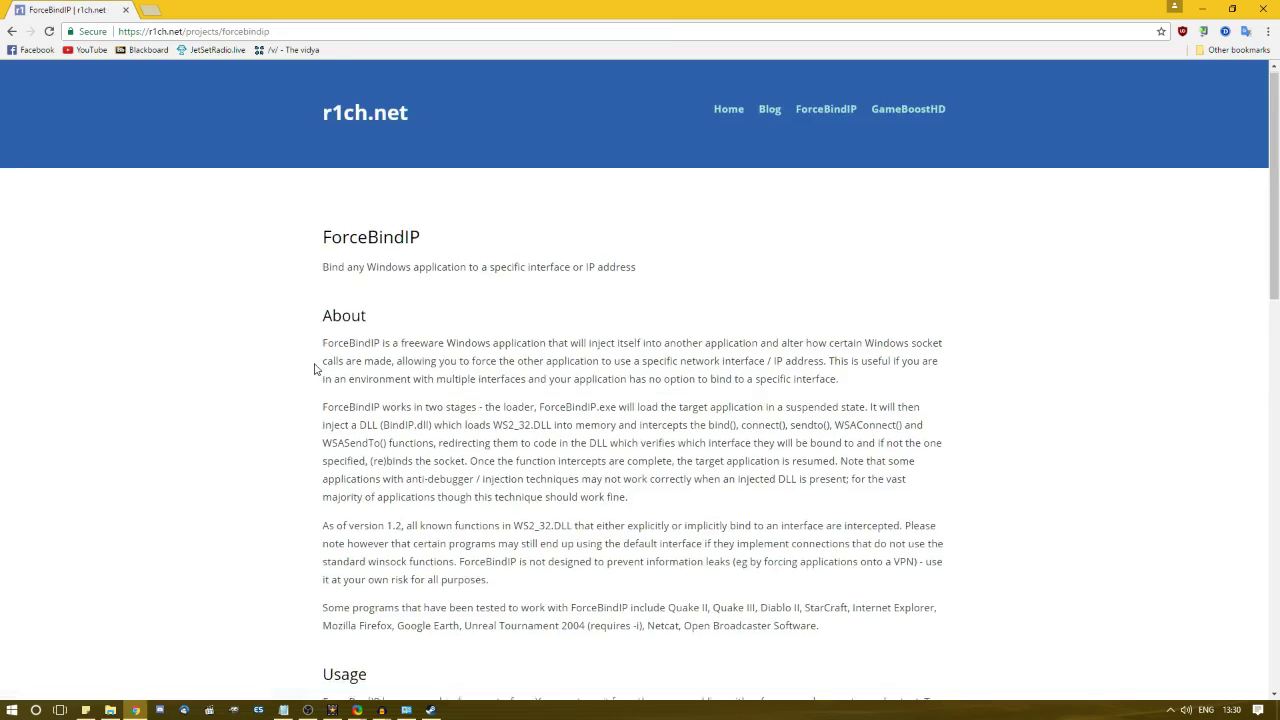
# Step: Download ForceBindIP-1.31-Setup.exe from the page's Download section and run it
pyautogui.scroll(-3, 314, 368)
pyautogui.scroll(-5, 314, 368)
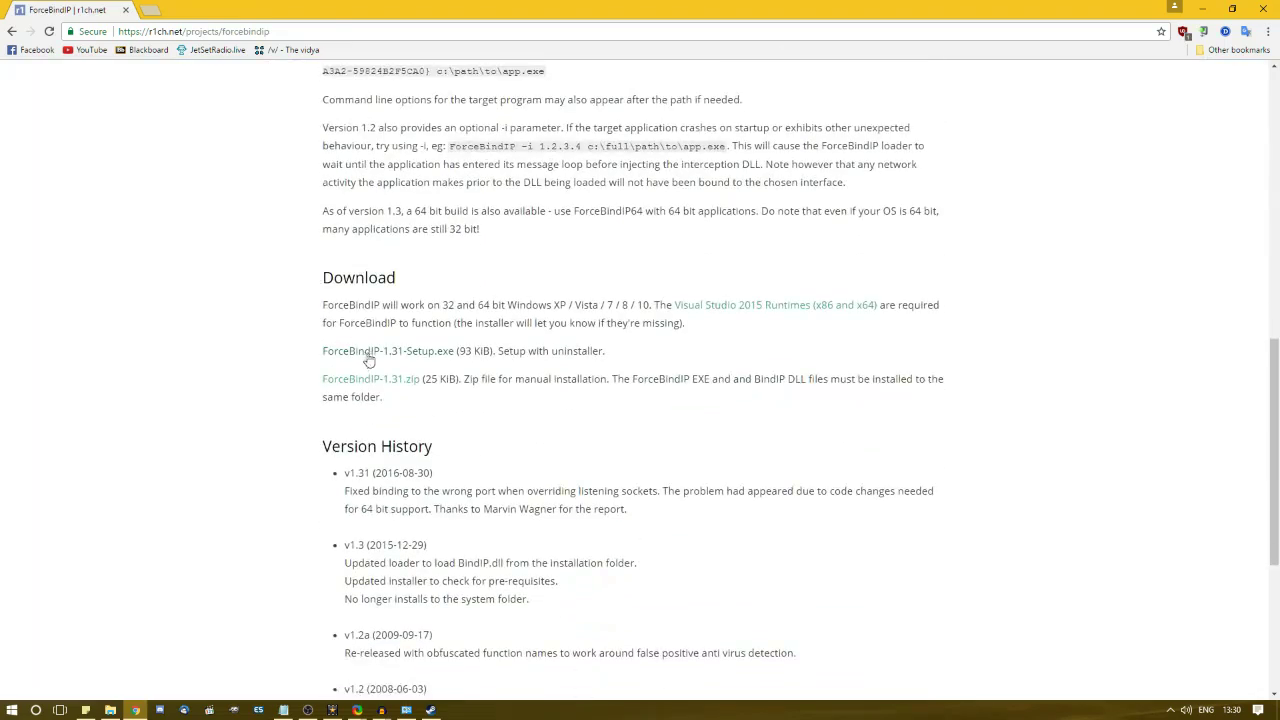
pyautogui.click(372, 357)
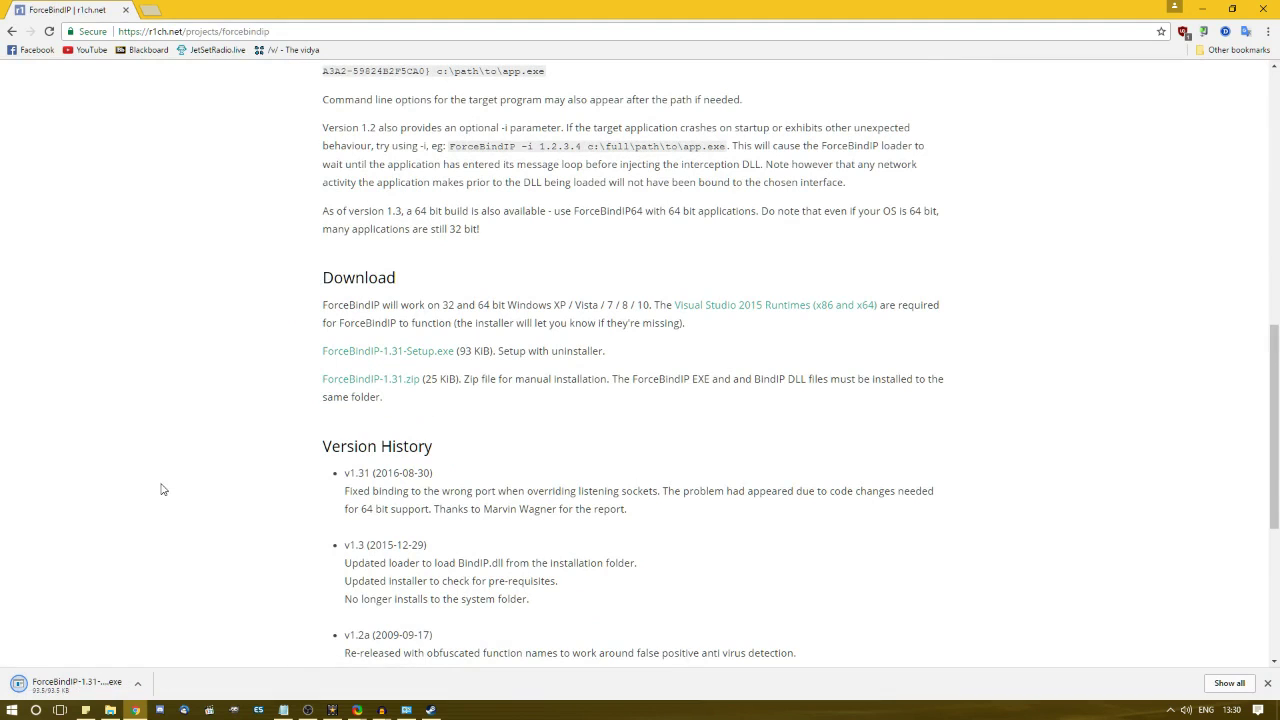
pyautogui.click(104, 682)
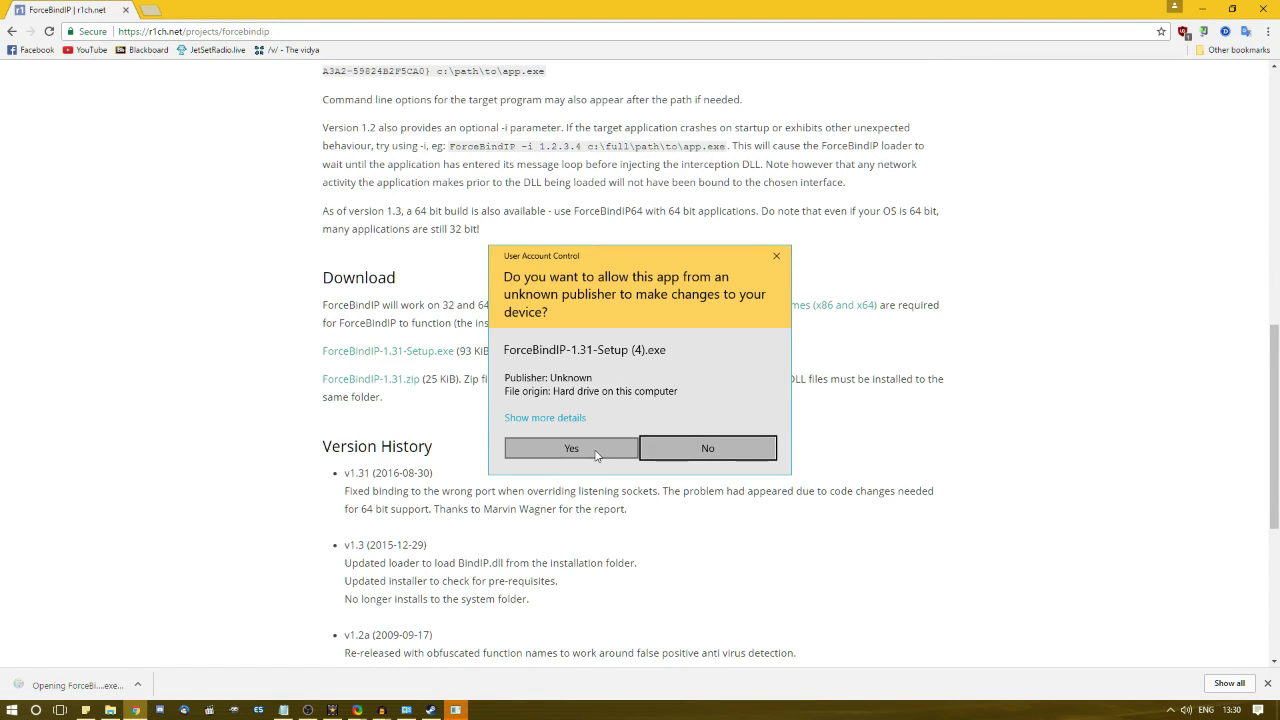
# Step: Allow the ForceBindIP installer to make changes and accept its license agreement
pyautogui.click(595, 452)
pyautogui.click(710, 463)
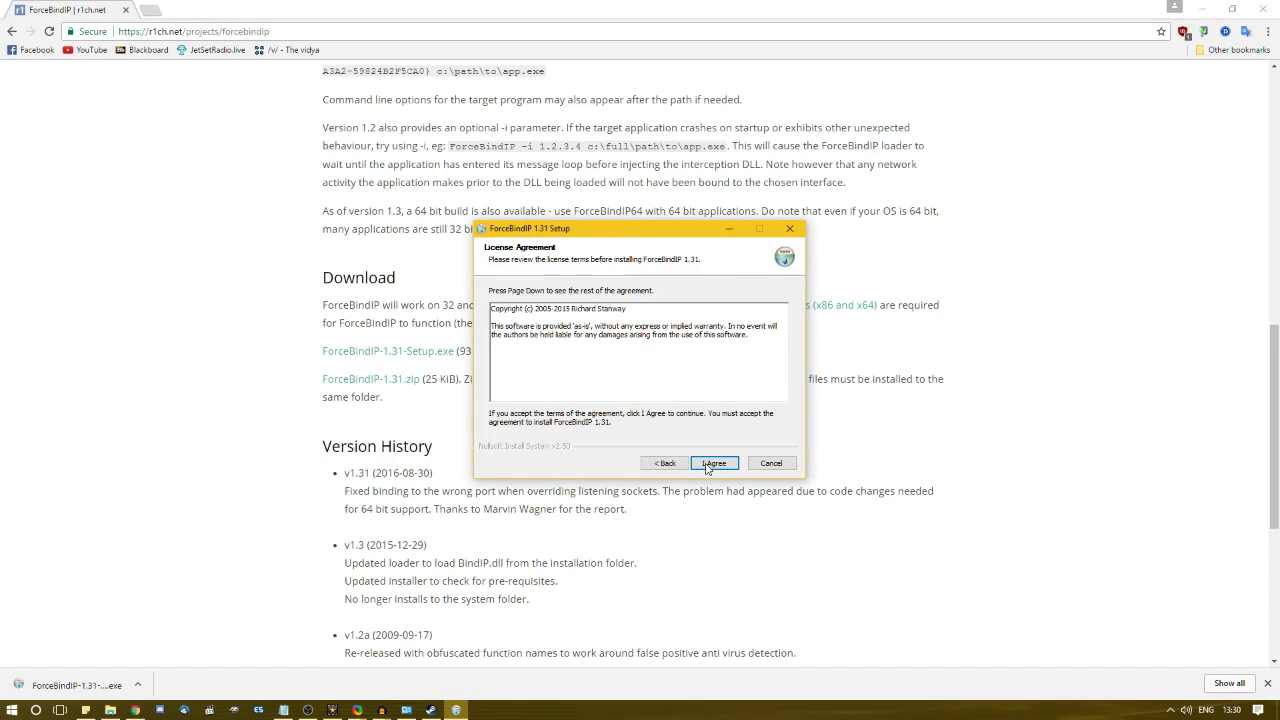
pyautogui.click(707, 464)
# Step: Copy the ForceBindIP destination folder path and cancel the setup
pyautogui.rightClick(648, 388)
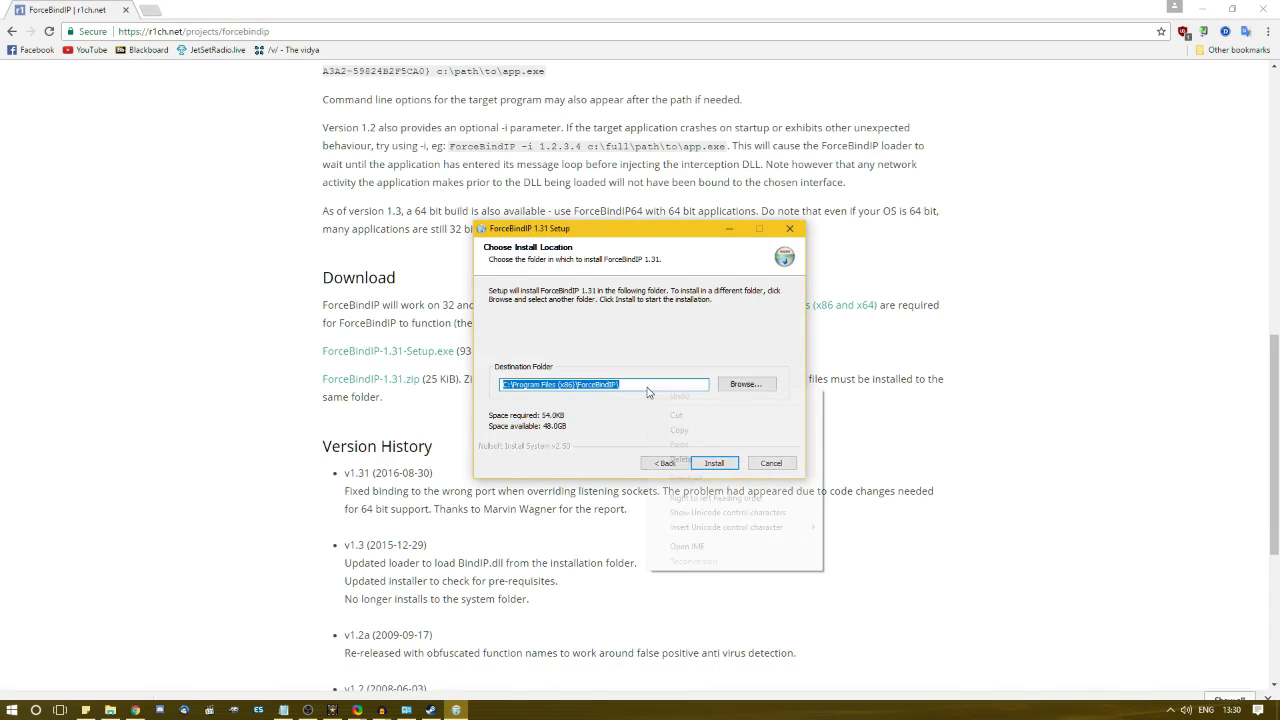
pyautogui.click(700, 431)
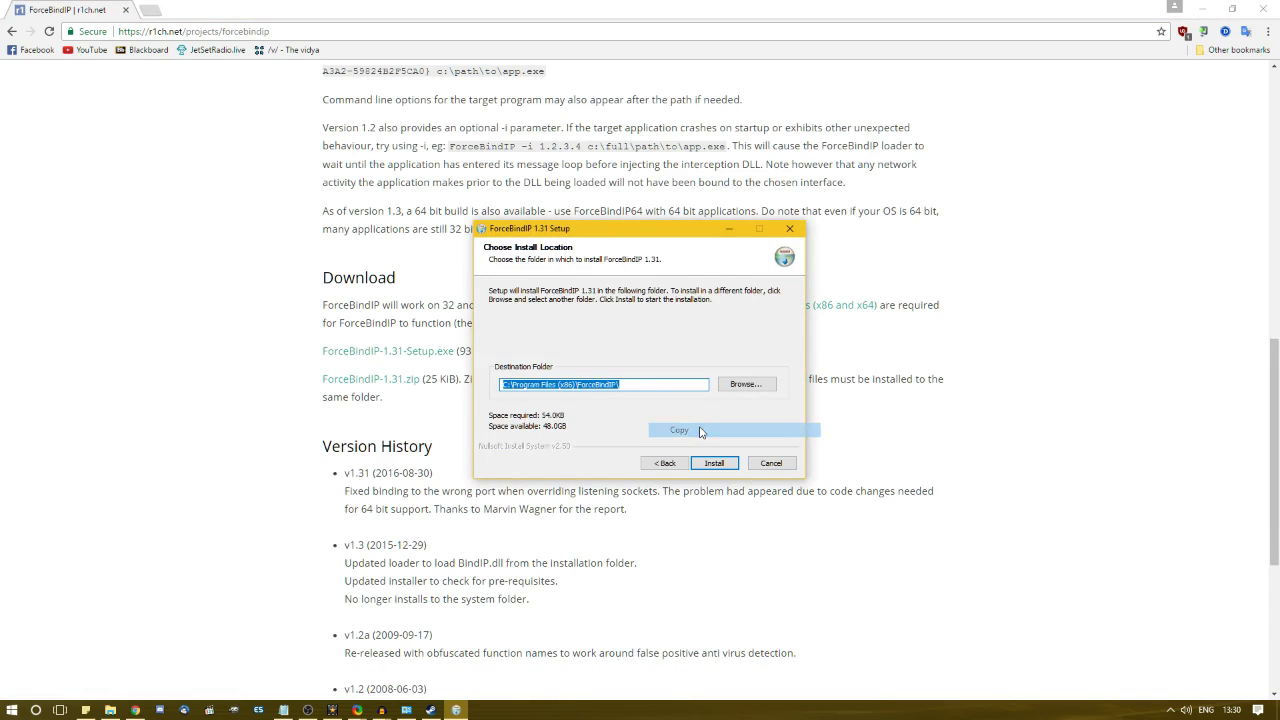
pyautogui.click(771, 464)
pyautogui.click(684, 406)
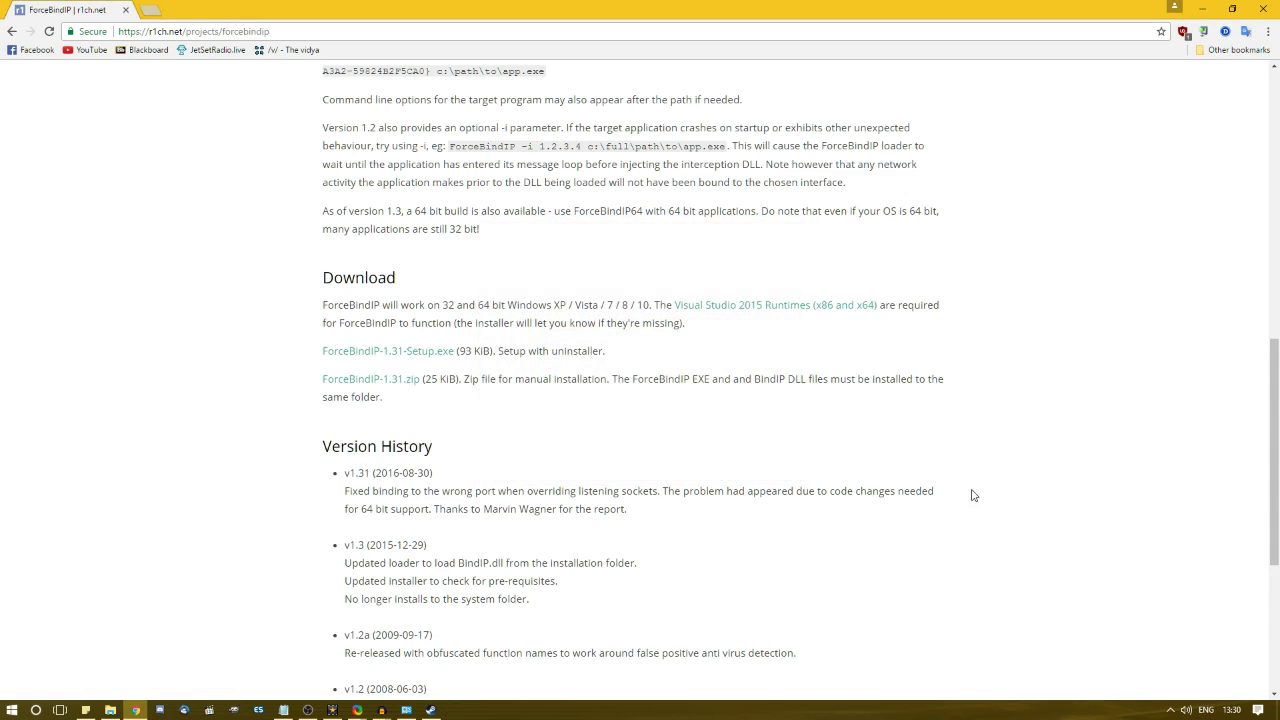
# Step: Exit the Steam client running in the background
pyautogui.click(1170, 710)
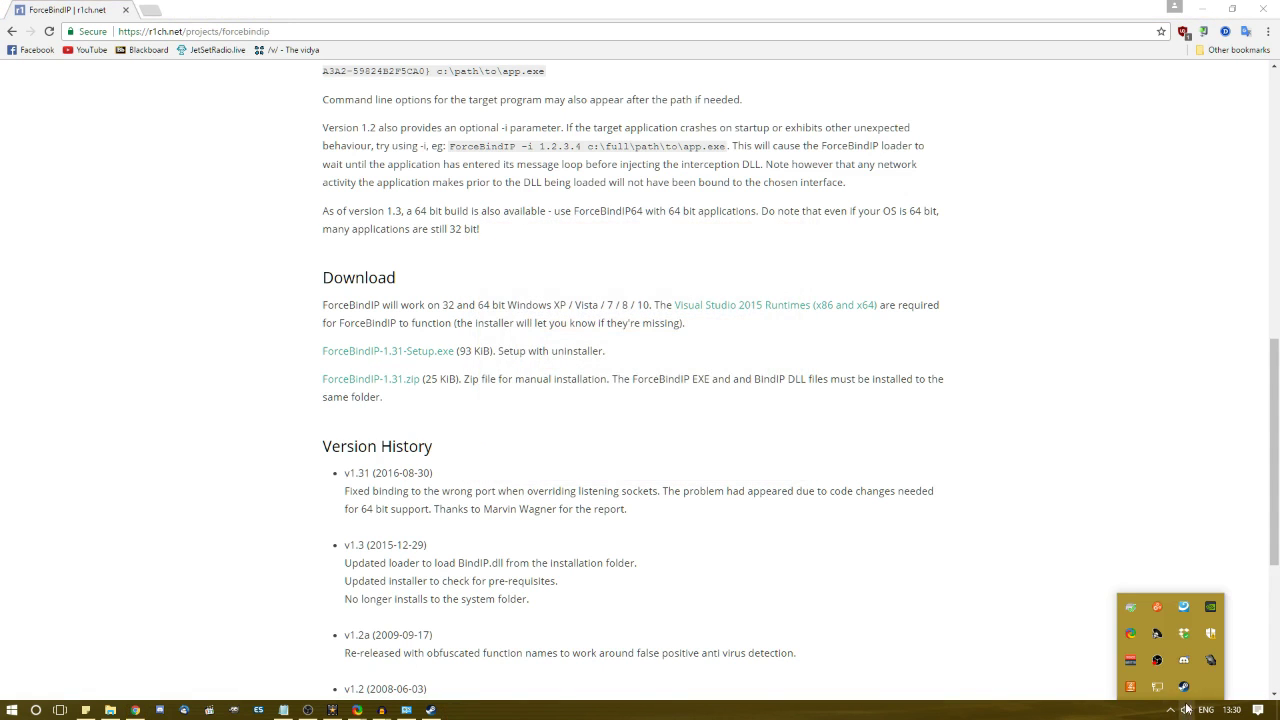
pyautogui.rightClick(1192, 692)
pyautogui.click(1166, 684)
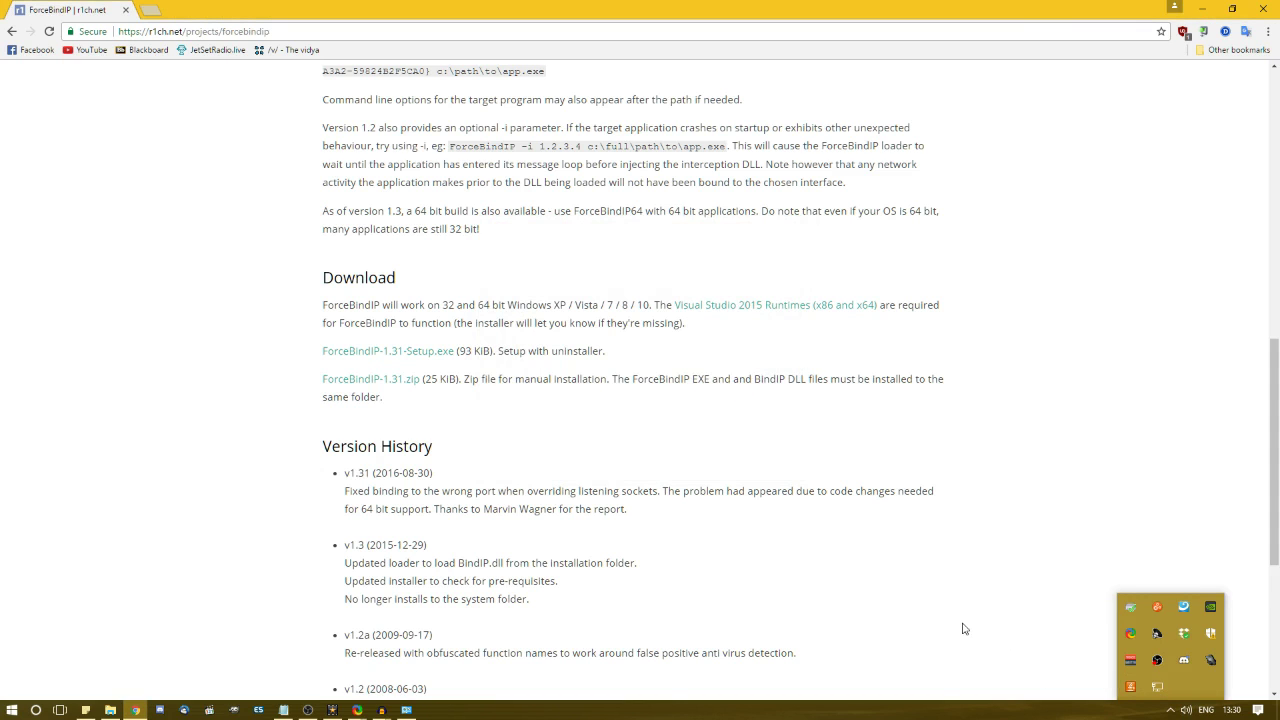
# Step: Look up the IPv4 address of the active Wi-Fi connection in the Network and Sharing Center's connection details
pyautogui.click(12, 710)
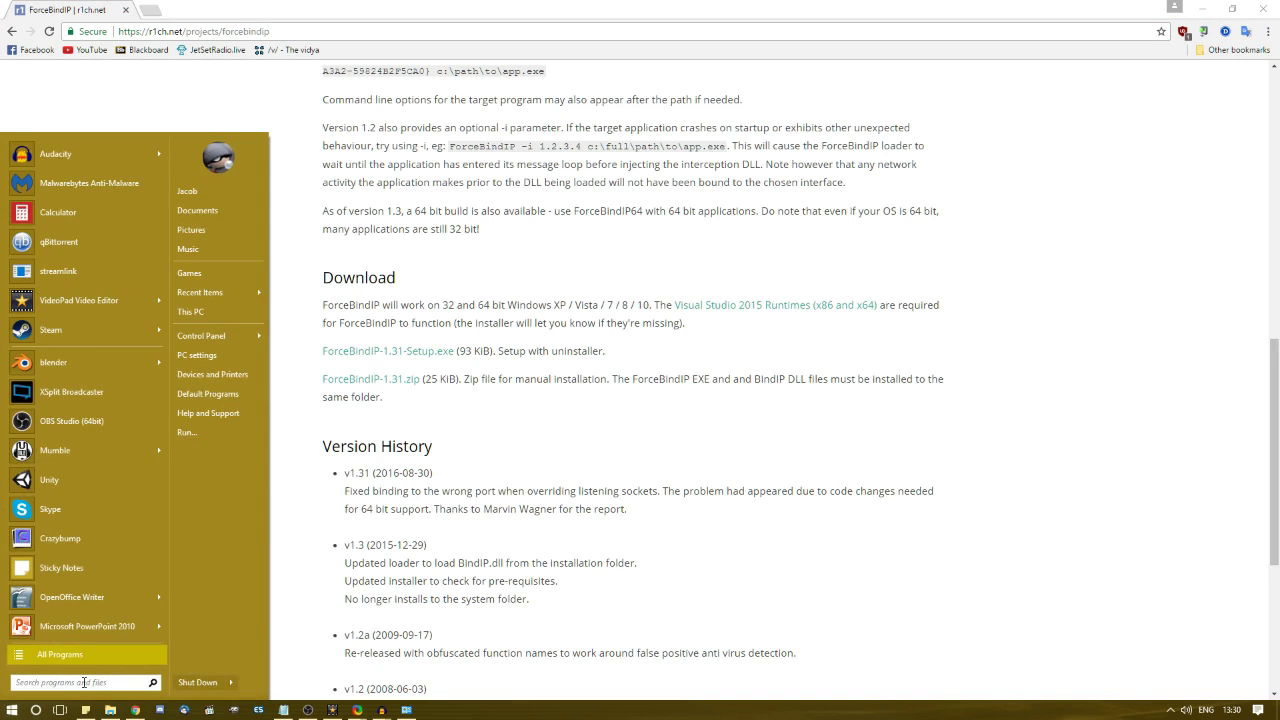
pyautogui.write('networ')
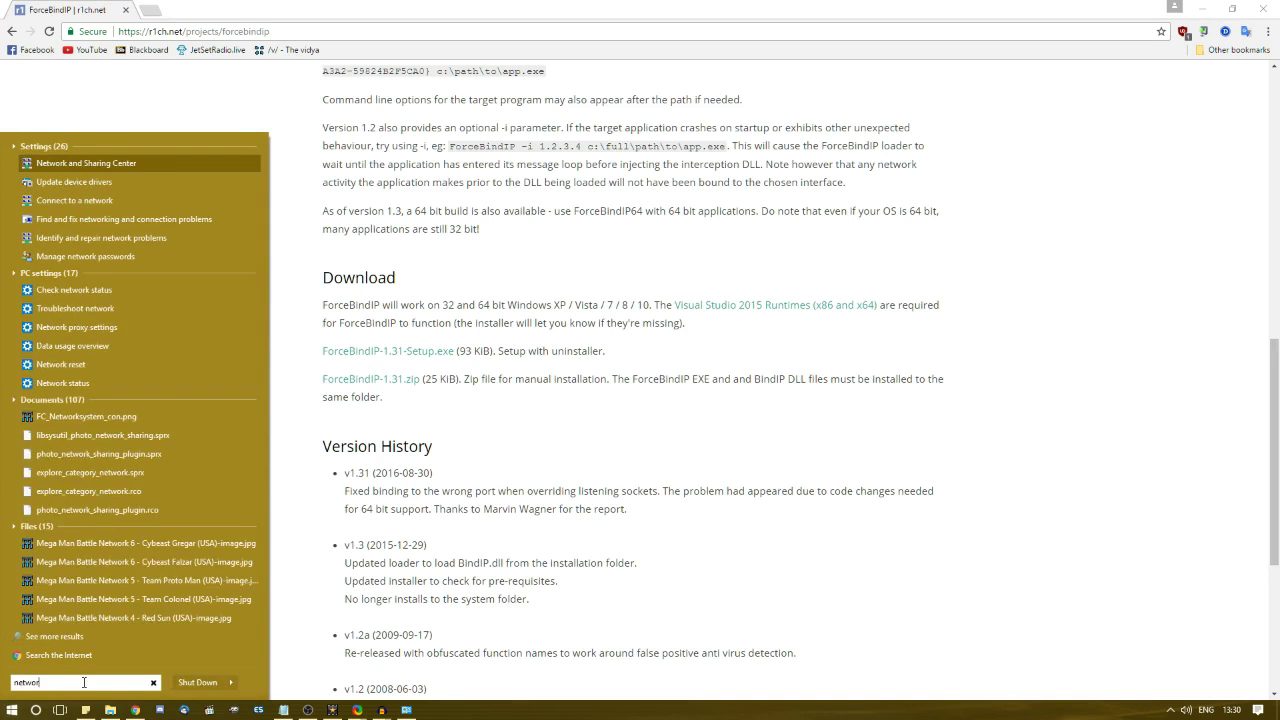
pyautogui.write('k')
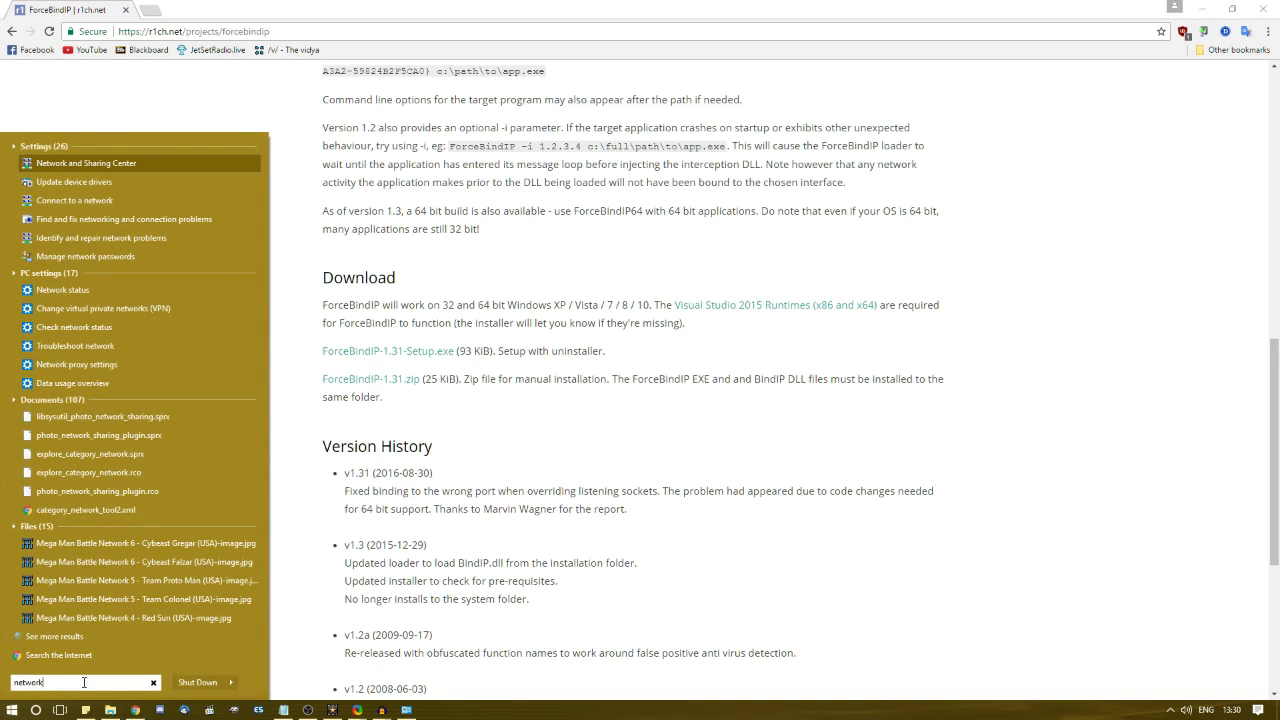
pyautogui.click(130, 165)
pyautogui.click(935, 230)
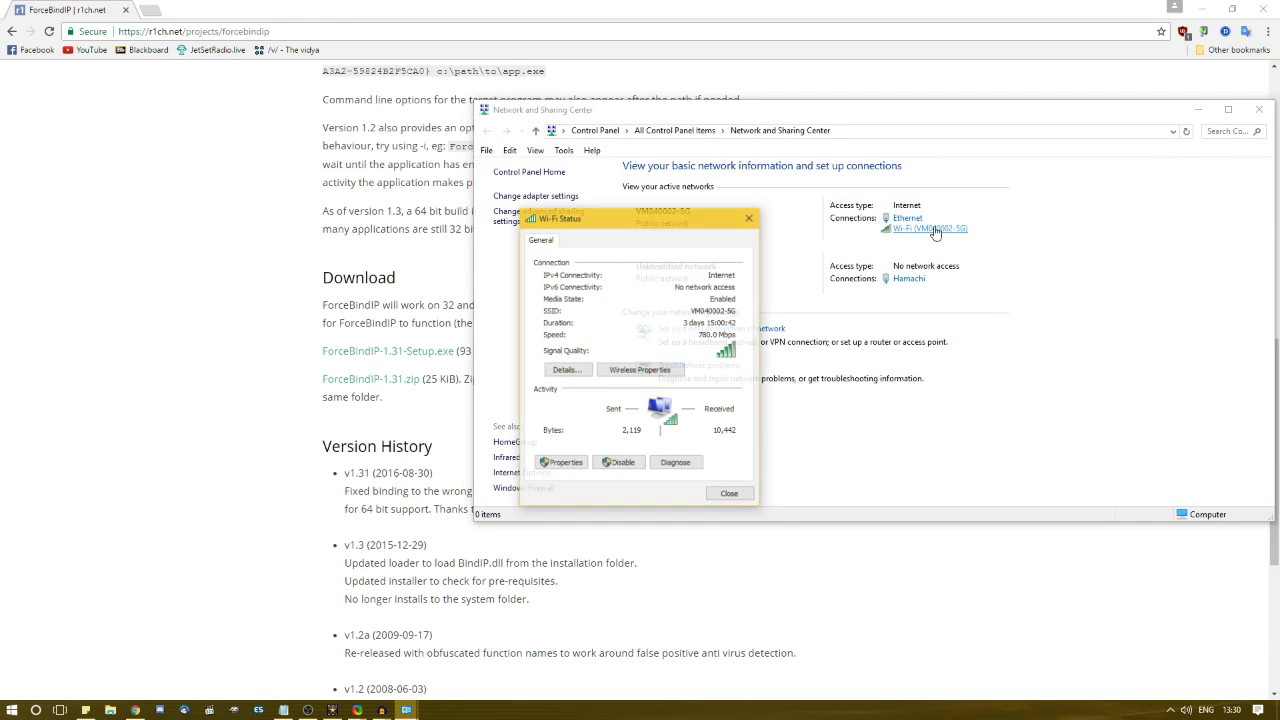
pyautogui.click(566, 369)
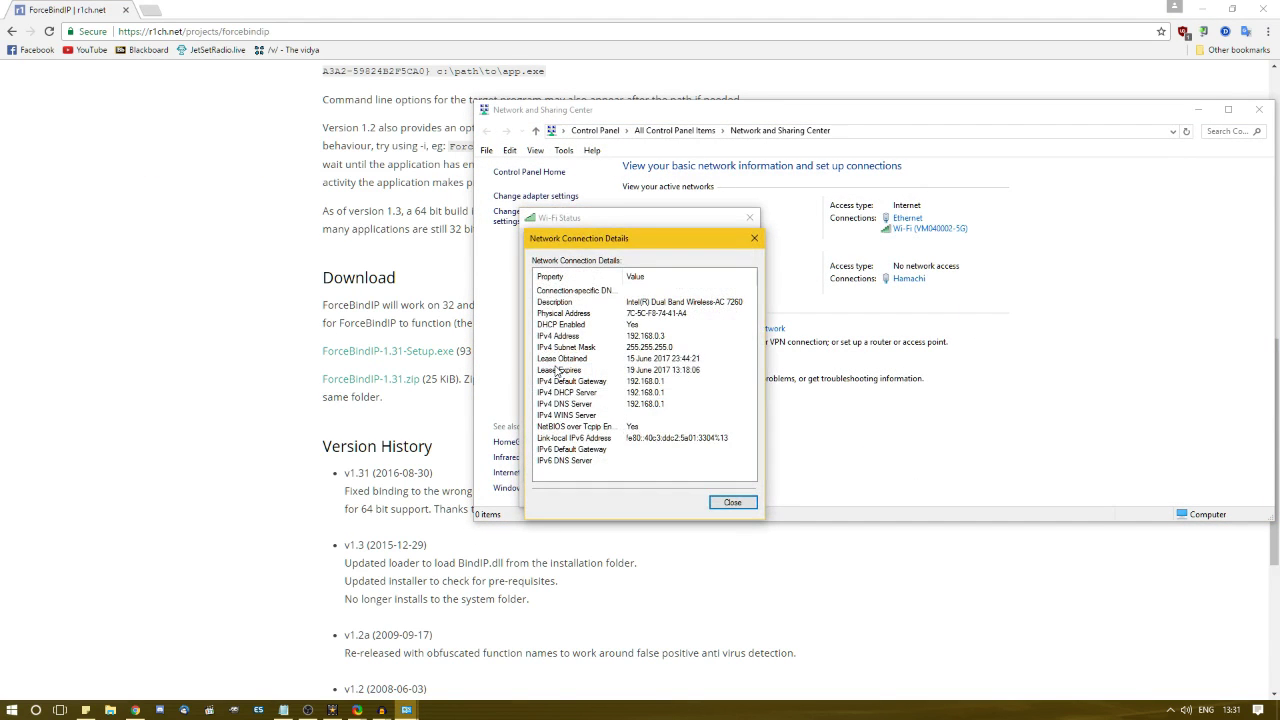
pyautogui.click(668, 340)
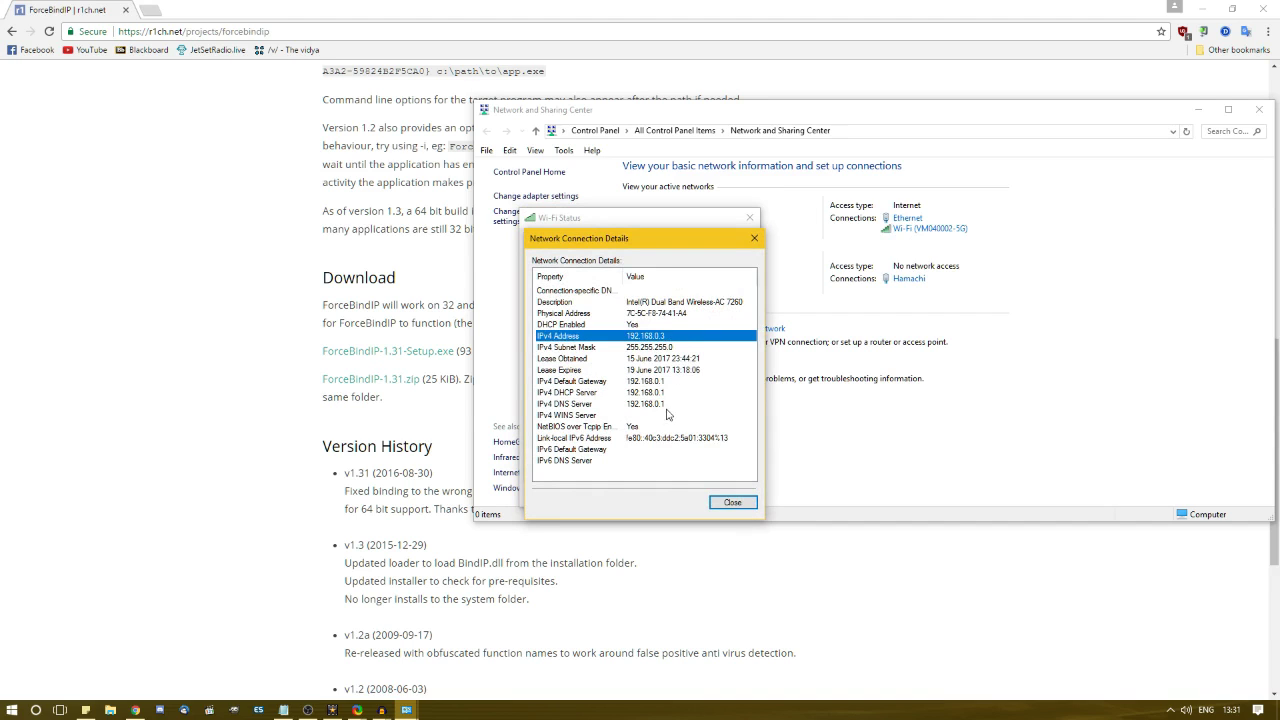
# Step: Open a command prompt and change the directory to C:\Program Files (x86)\ForceBindIP\
pyautogui.click(12, 710)
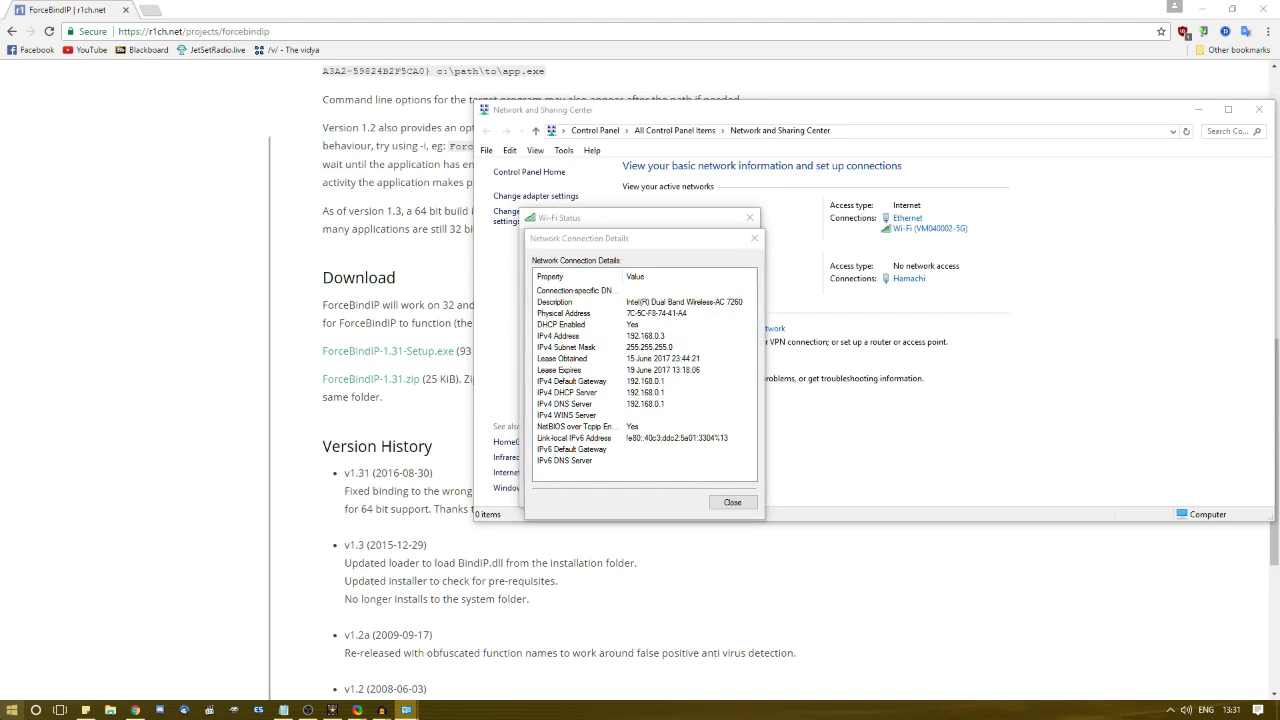
pyautogui.write('cmd')
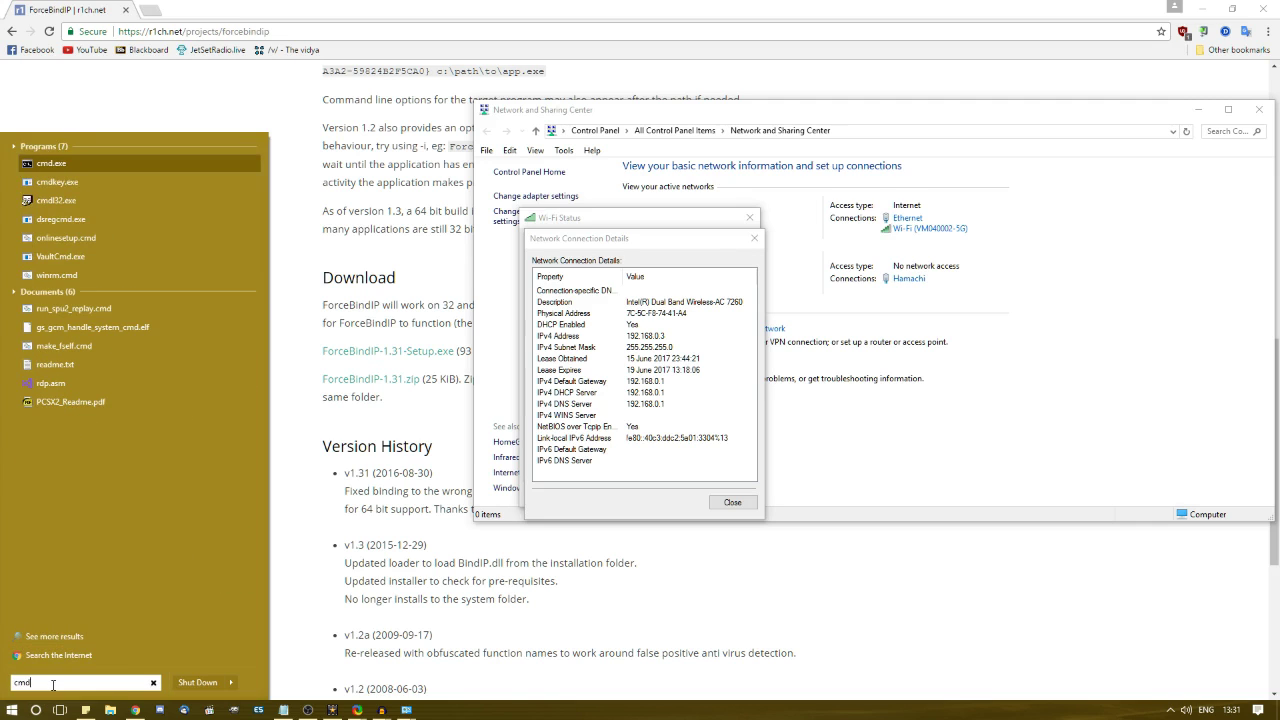
pyautogui.click(126, 161)
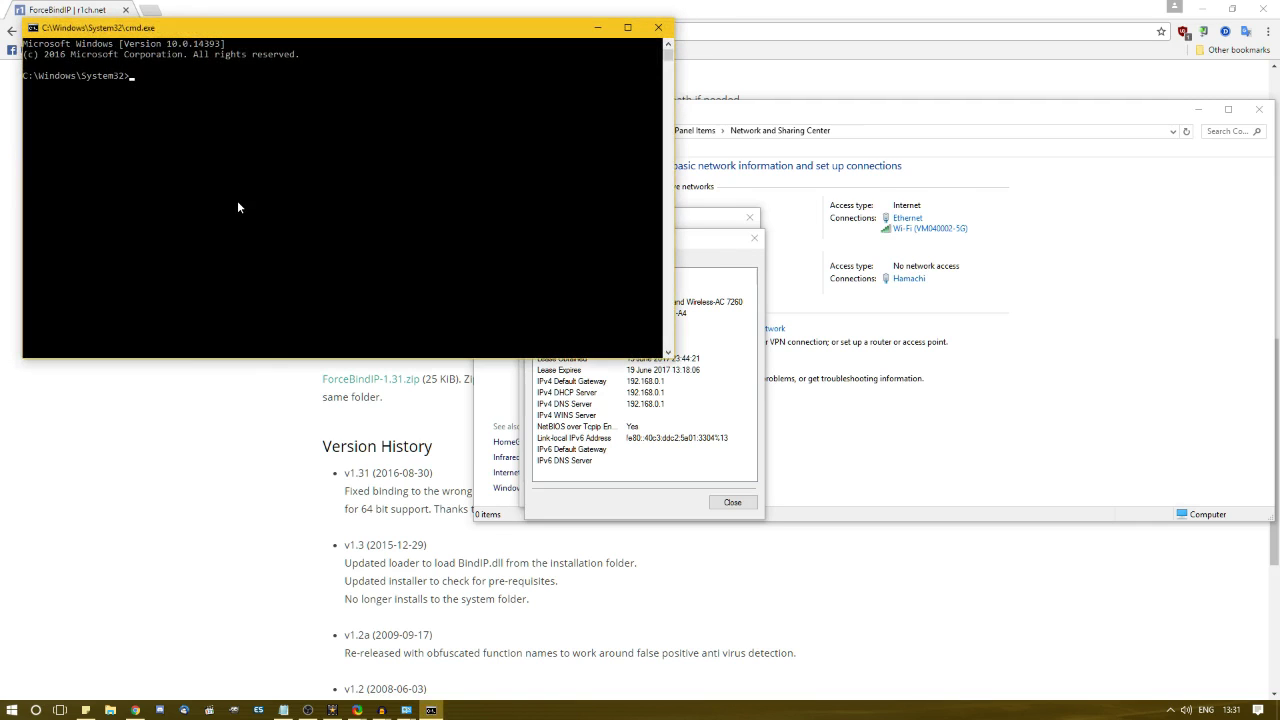
pyautogui.write('cd')
pyautogui.write('C:\\Program Files (x86)\\ForceBindIP\\')
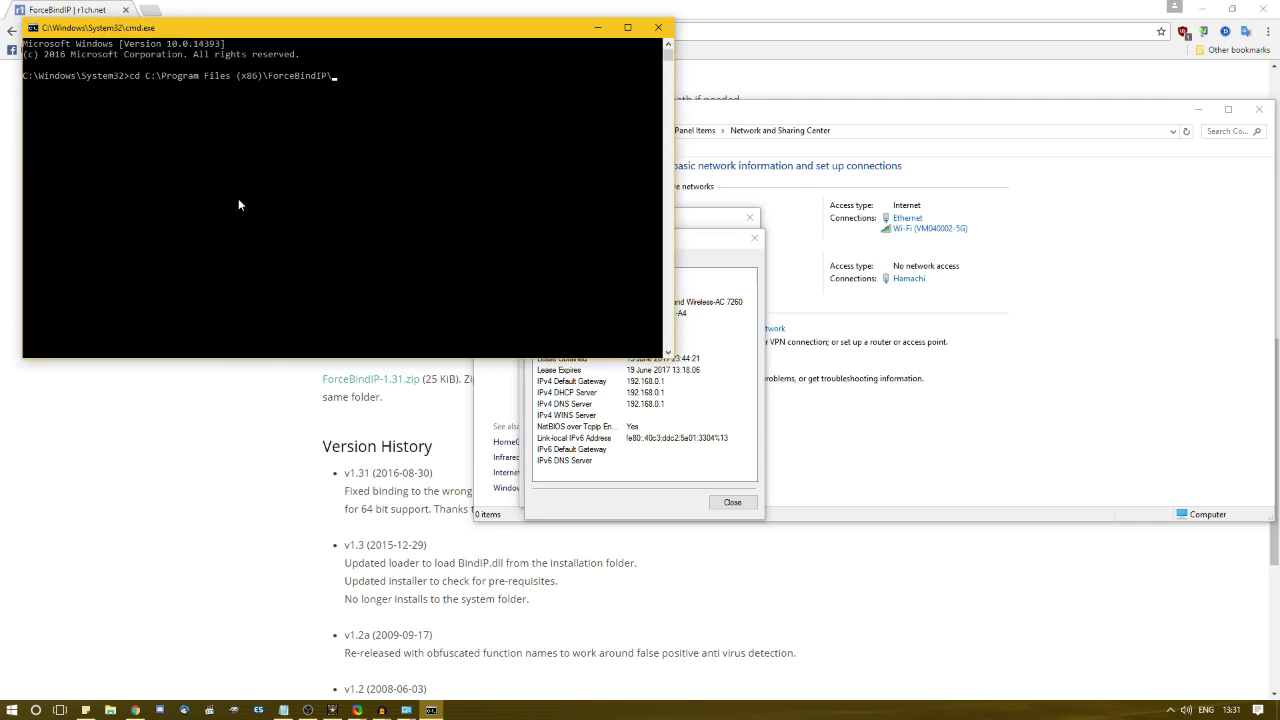
pyautogui.press('Return')
# Step: Start Steam bound to the Wi-Fi address by running forcebindip.exe 192.168.0.3 C:\Program Files (x86)\Steam\steam.exe
pyautogui.moveTo(438, 41); pyautogui.dragTo(339, 176)
pyautogui.write('forcebind')
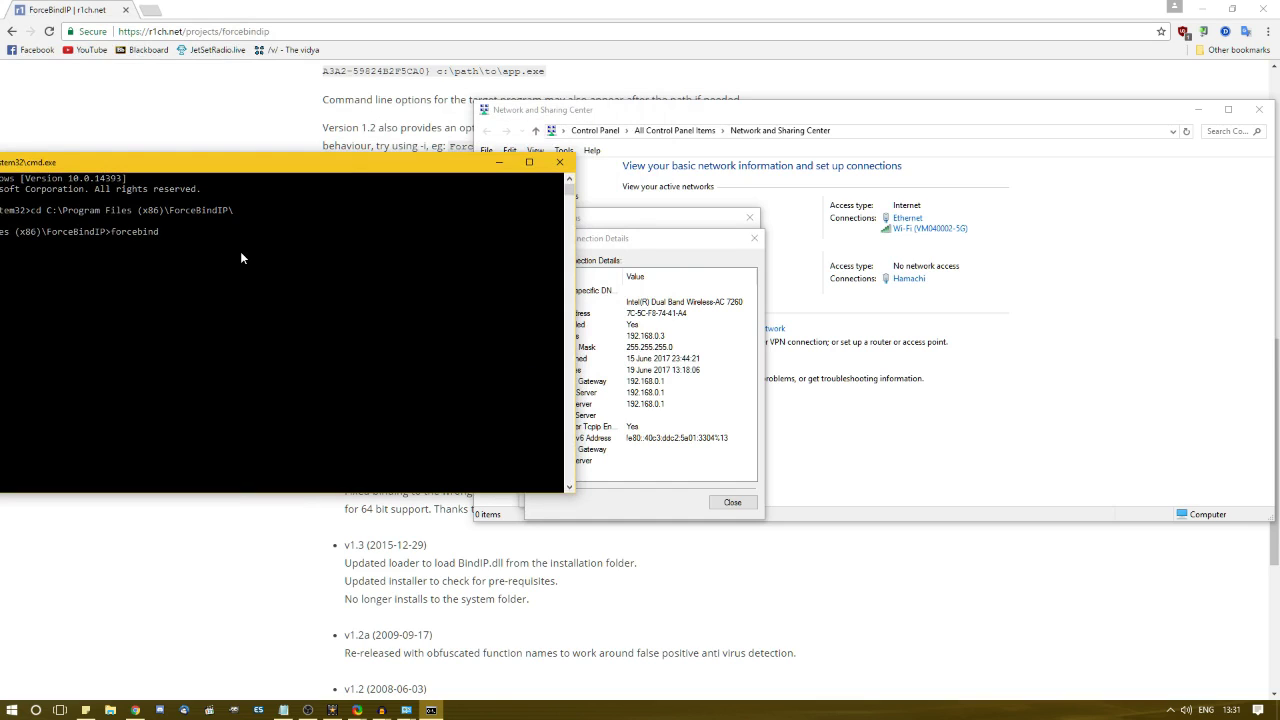
pyautogui.write('ip.exe 192.168.0.3')
pyautogui.write('C:\\Program Files (x86)\\ForceBindIP\\')
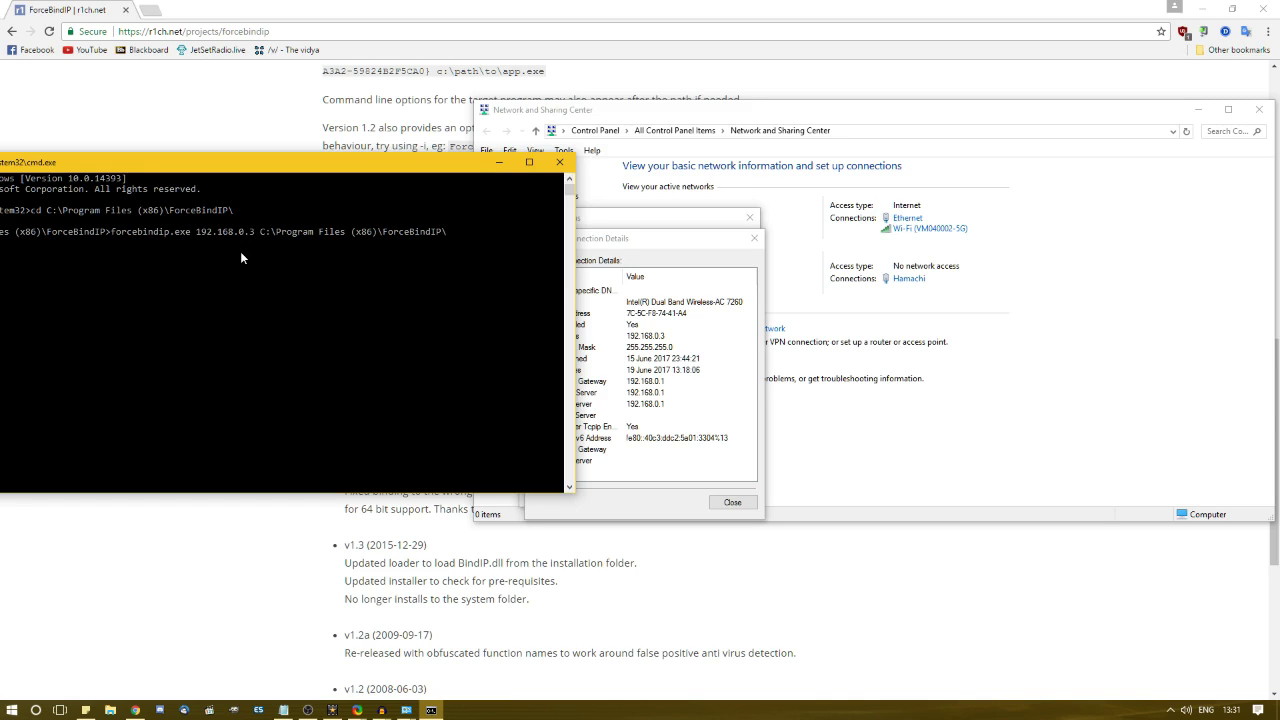
pyautogui.press('BackSpace')
pyautogui.press('BackSpace')
pyautogui.press('BackSpace')
pyautogui.press('BackSpace')
pyautogui.press('BackSpace')
pyautogui.press('BackSpace')
pyautogui.press('BackSpace')
pyautogui.press('BackSpace')
pyautogui.press('BackSpace')
pyautogui.press('BackSpace')
pyautogui.press('BackSpace')
pyautogui.press('BackSpace')
pyautogui.write('Steam\\steam.exe')
pyautogui.press('Return')
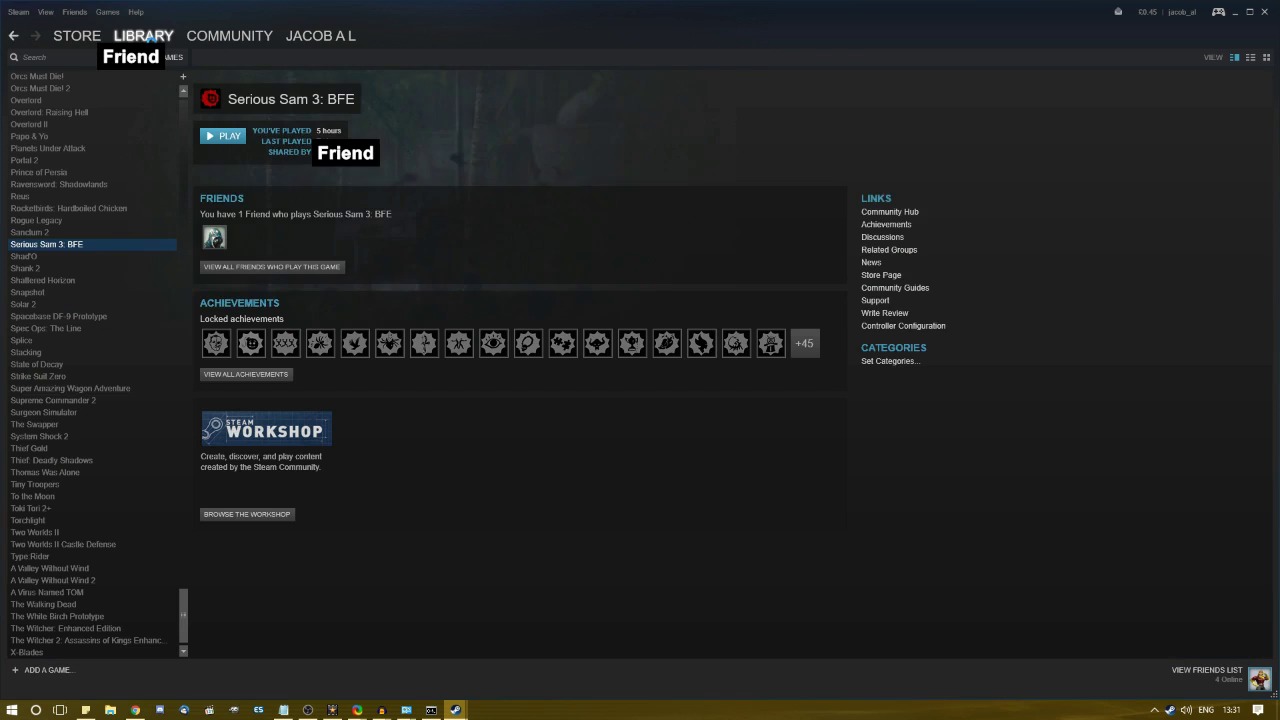
# Step: Launch the friend's shared game Serious Sam 3: BFE in its regular, non-moddable version
pyautogui.click(237, 139)
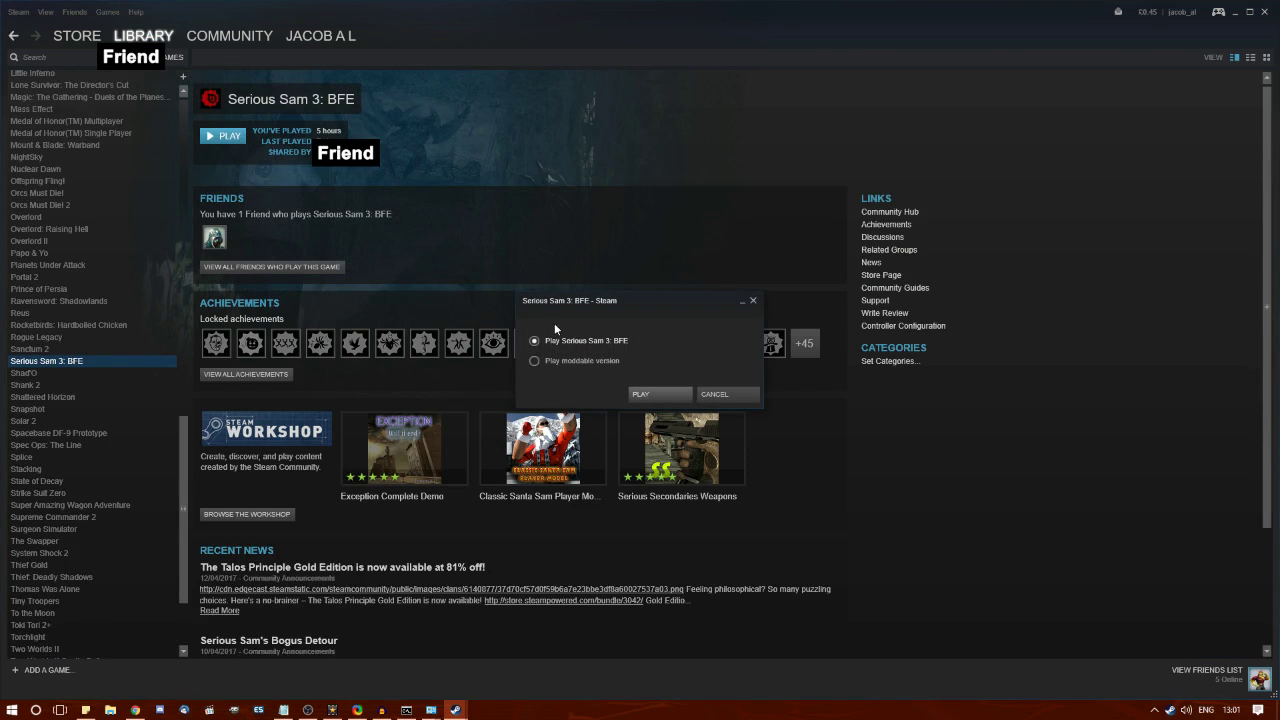
pyautogui.click(648, 392)
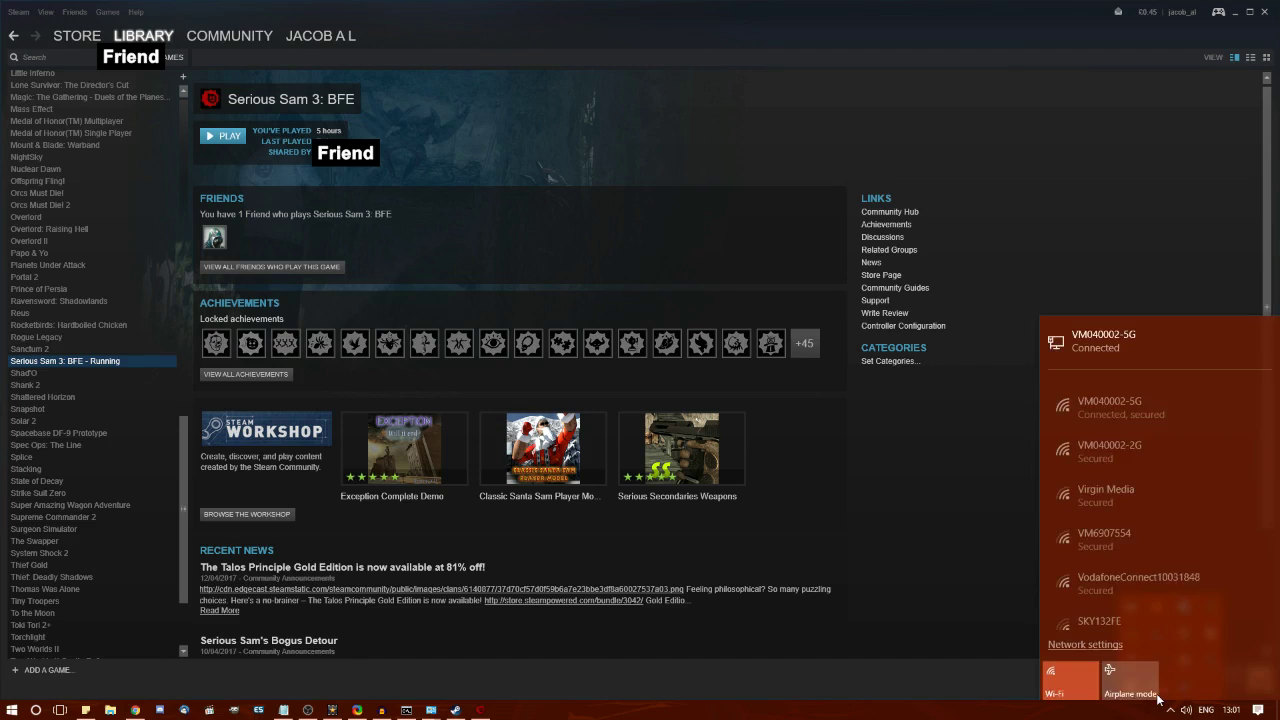
# Step: Turn off Wi-Fi while the game is running and continue past its start screen to the main menu
pyautogui.click(1072, 686)
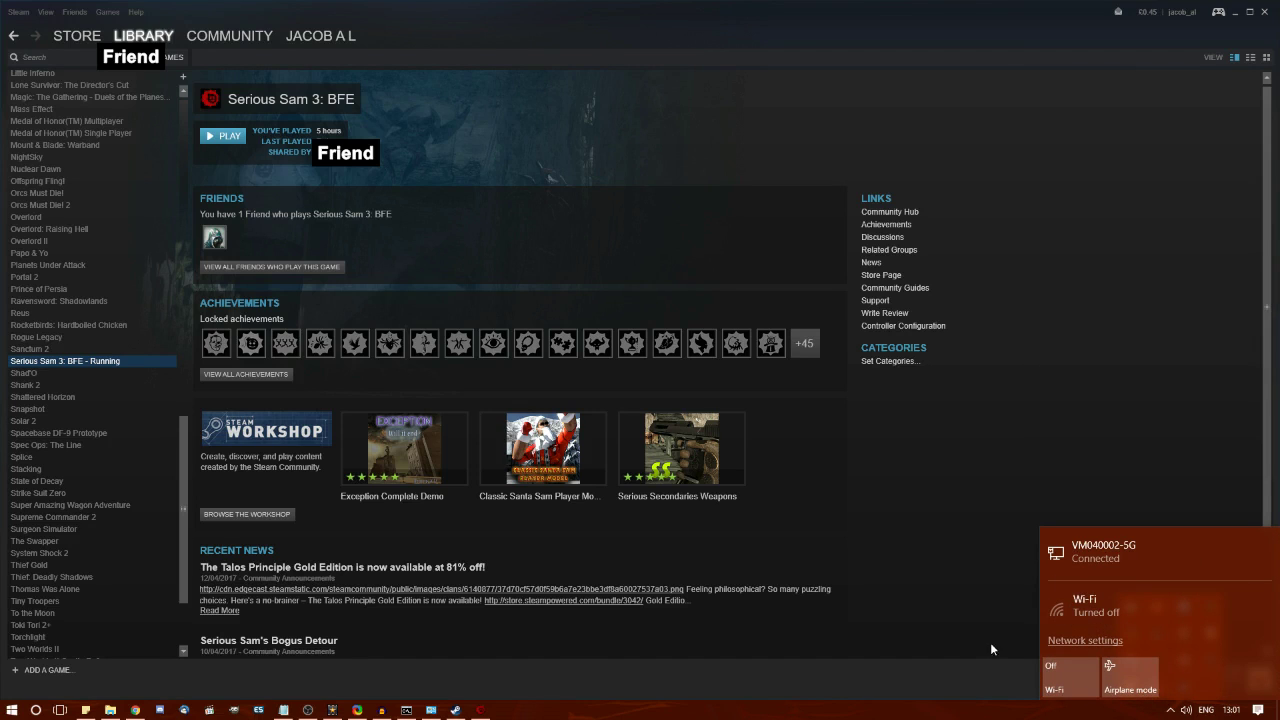
pyautogui.click(951, 498)
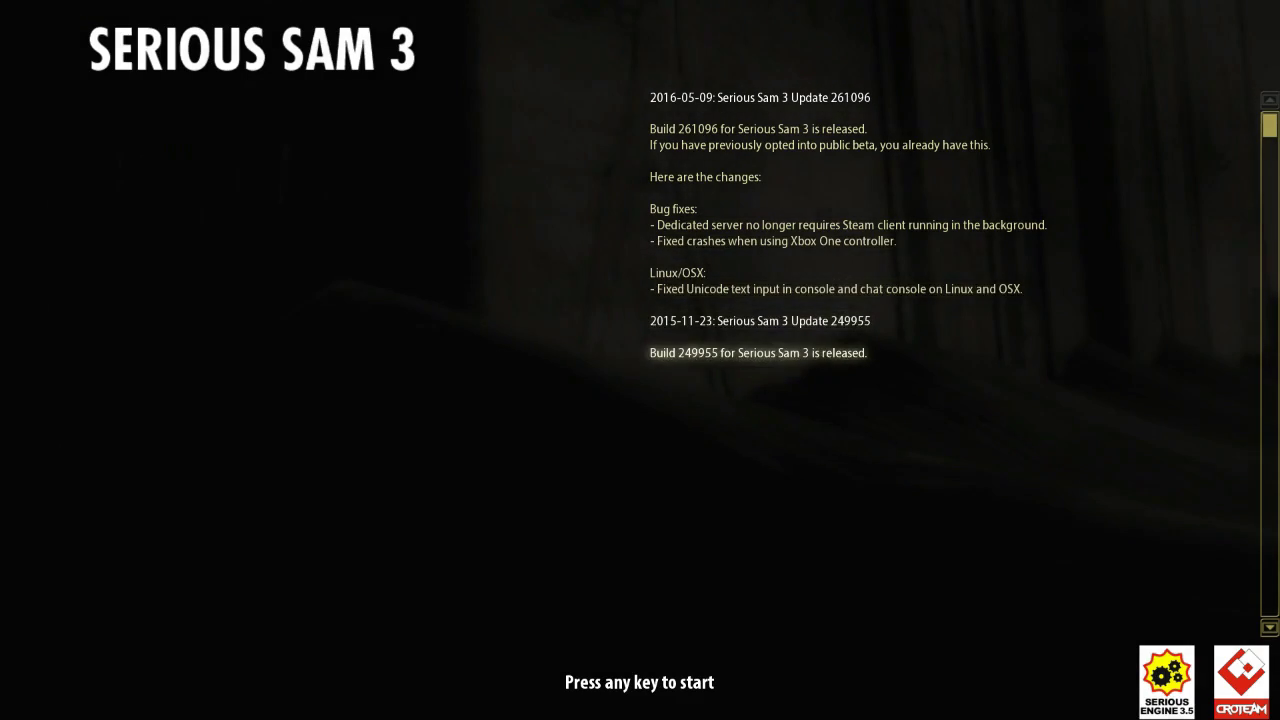
pyautogui.click(555, 621)
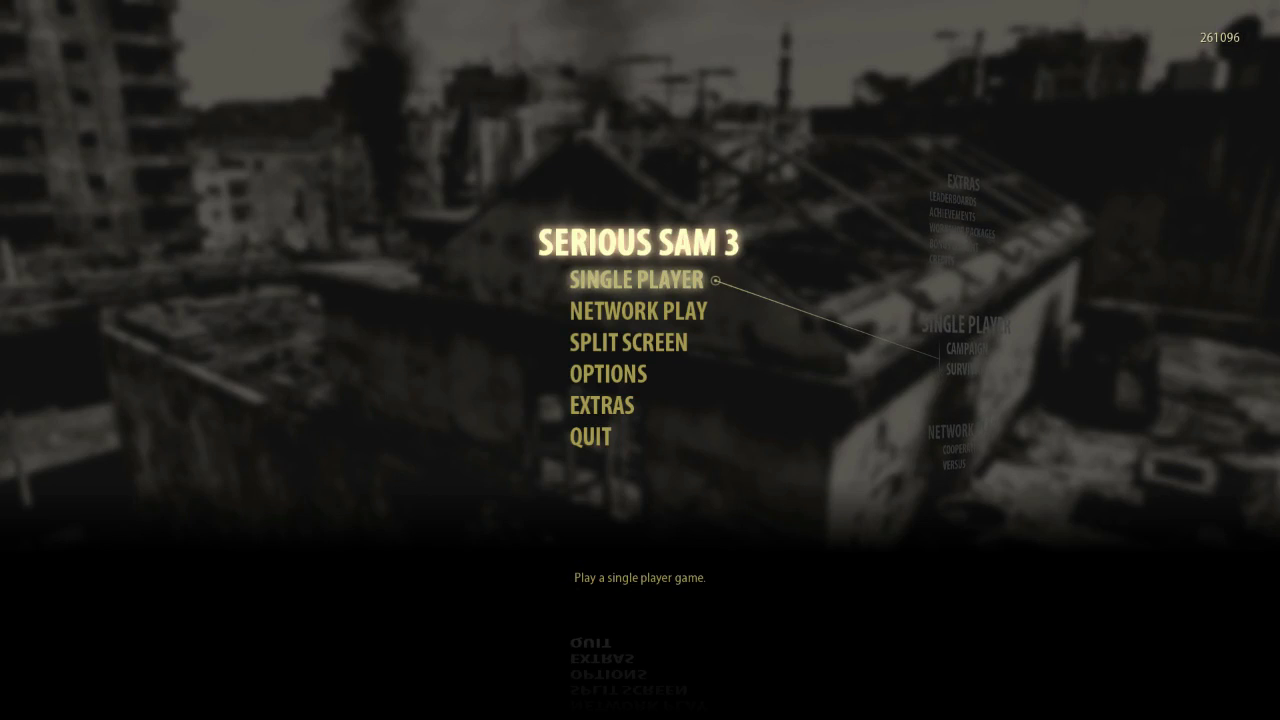